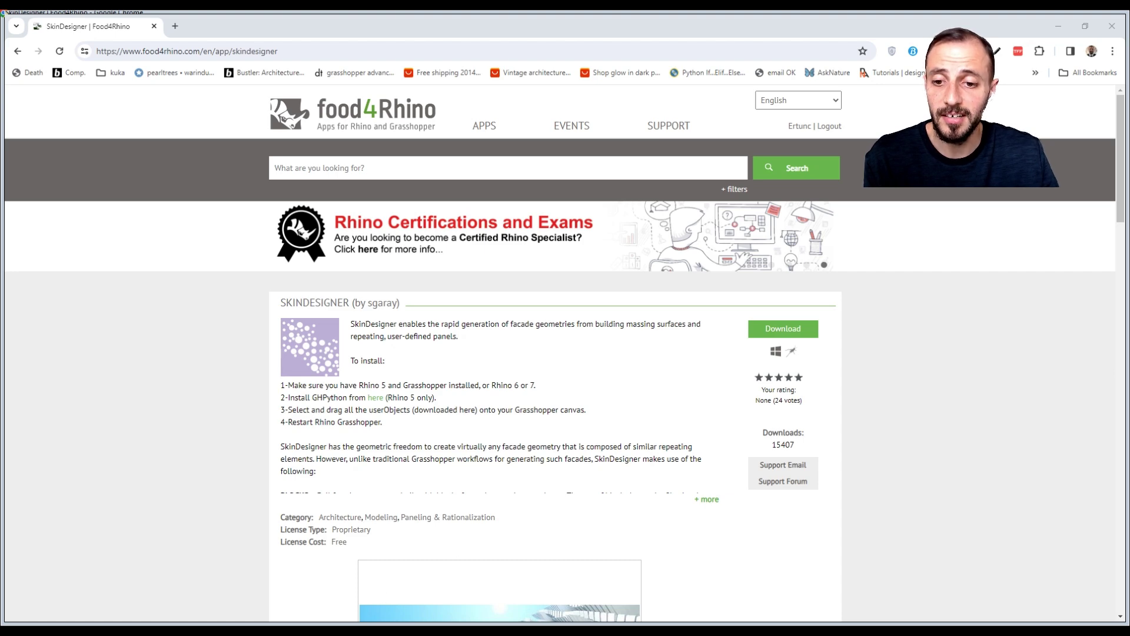
Step: Review the SkinDesigner plug-in page from its description and image gallery down to the downloads table
{"action": "scroll", "coordinate": [422, 385], "scroll_direction": "down", "scroll_amount": 3}
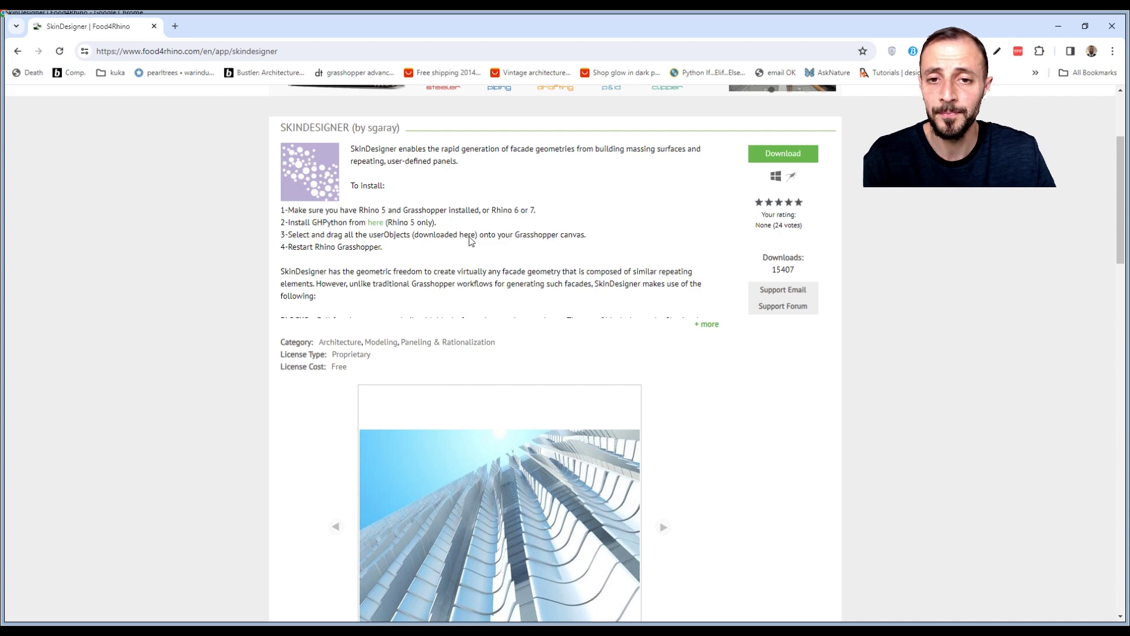
{"action": "scroll", "coordinate": [610, 324], "scroll_direction": "down", "scroll_amount": 5}
{"action": "scroll", "coordinate": [611, 324], "scroll_direction": "down", "scroll_amount": 2}
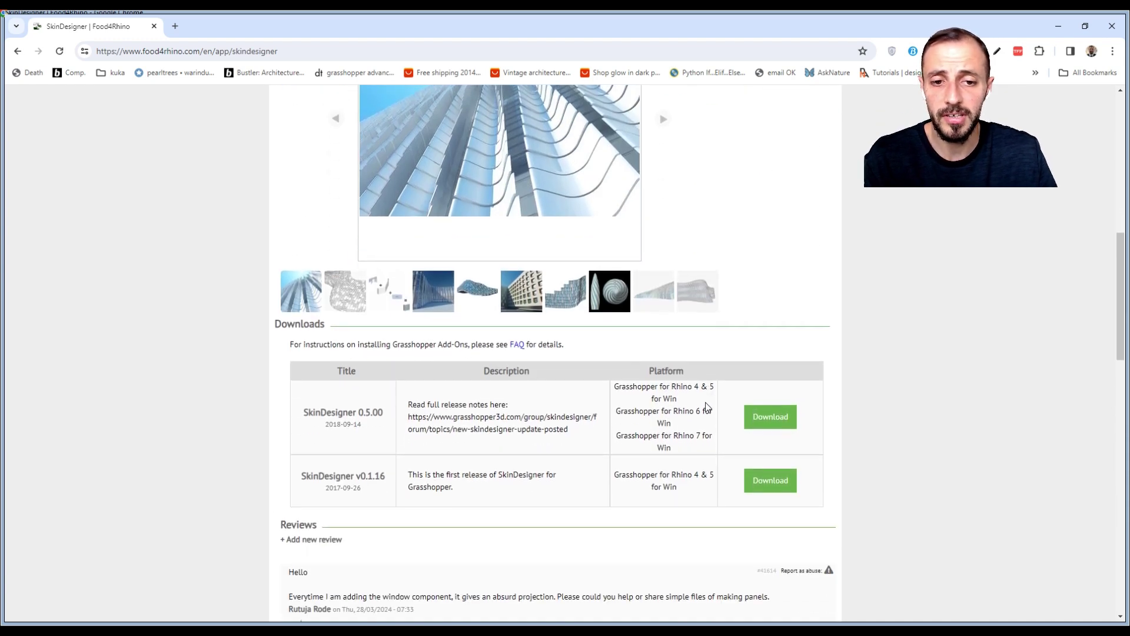
{"action": "scroll", "coordinate": [638, 462], "scroll_direction": "up", "scroll_amount": 9}
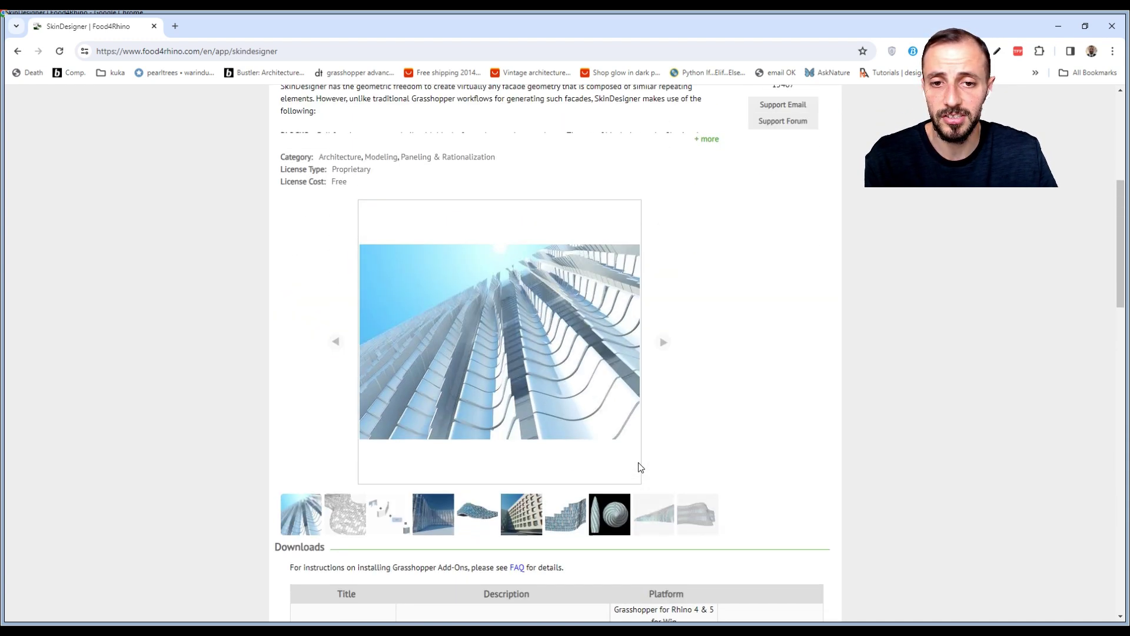
{"action": "scroll", "coordinate": [636, 461], "scroll_direction": "up", "scroll_amount": 1}
{"action": "left_click", "coordinate": [438, 630]}
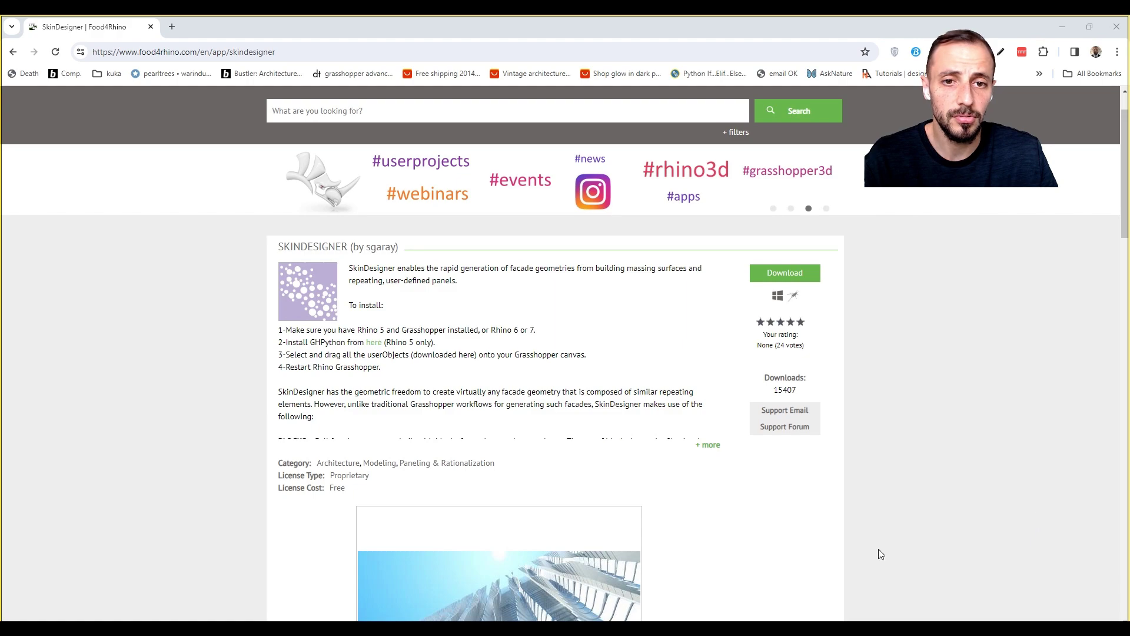
Step: Switch to Rhino and move the Grasshopper window aside so the modelling viewports are less covered
{"action": "key", "text": "alt+Tab"}
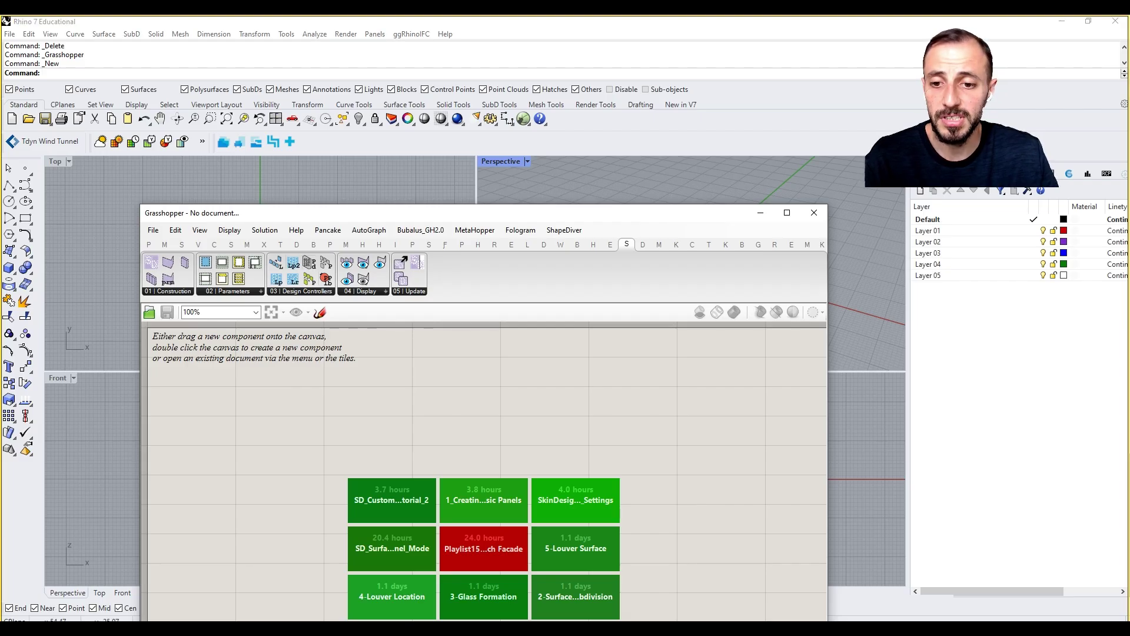
{"action": "left_click_drag", "start_coordinate": [365, 214], "coordinate": [478, 189]}
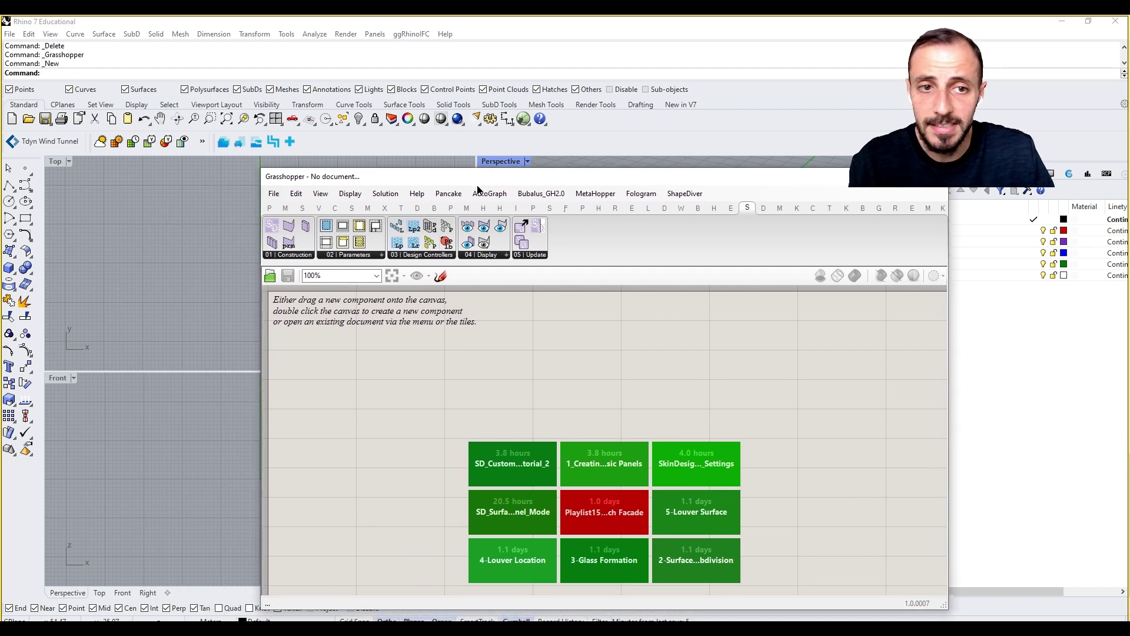
{"action": "mouse_move", "coordinate": [749, 207]}
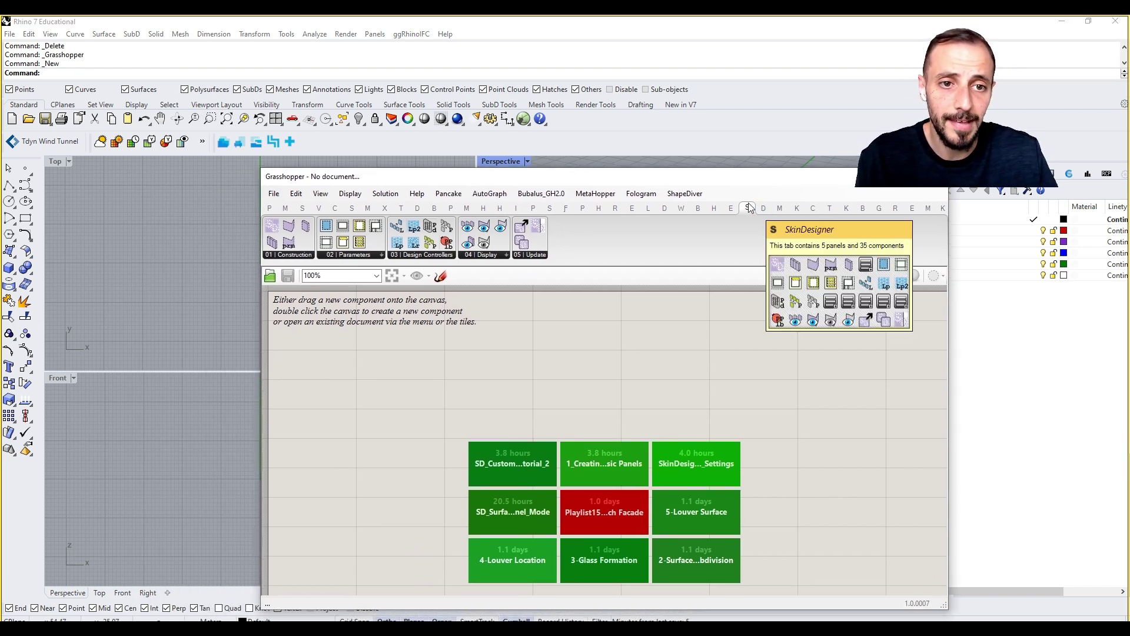
{"action": "left_click_drag", "start_coordinate": [620, 174], "coordinate": [813, 184]}
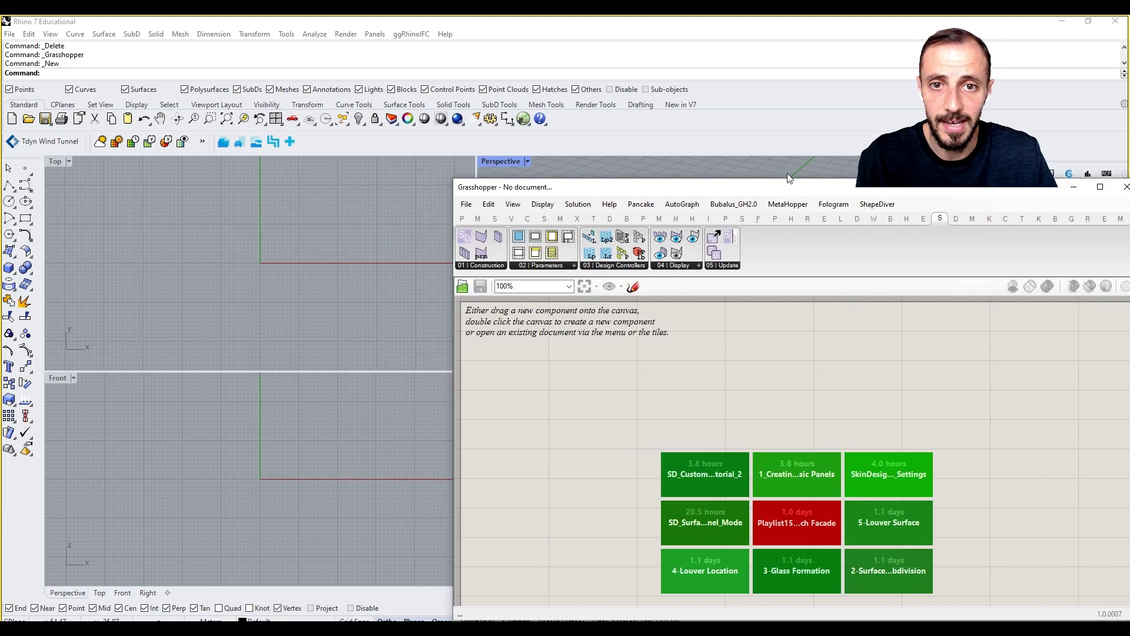
Step: Maximize the Perspective viewport and orbit it to an angled view of the ground grid
{"action": "double_click", "coordinate": [504, 161]}
{"action": "right_click_drag", "start_coordinate": [288, 262], "coordinate": [236, 366]}
{"action": "scroll", "coordinate": [263, 354], "scroll_direction": "up", "scroll_amount": 4}
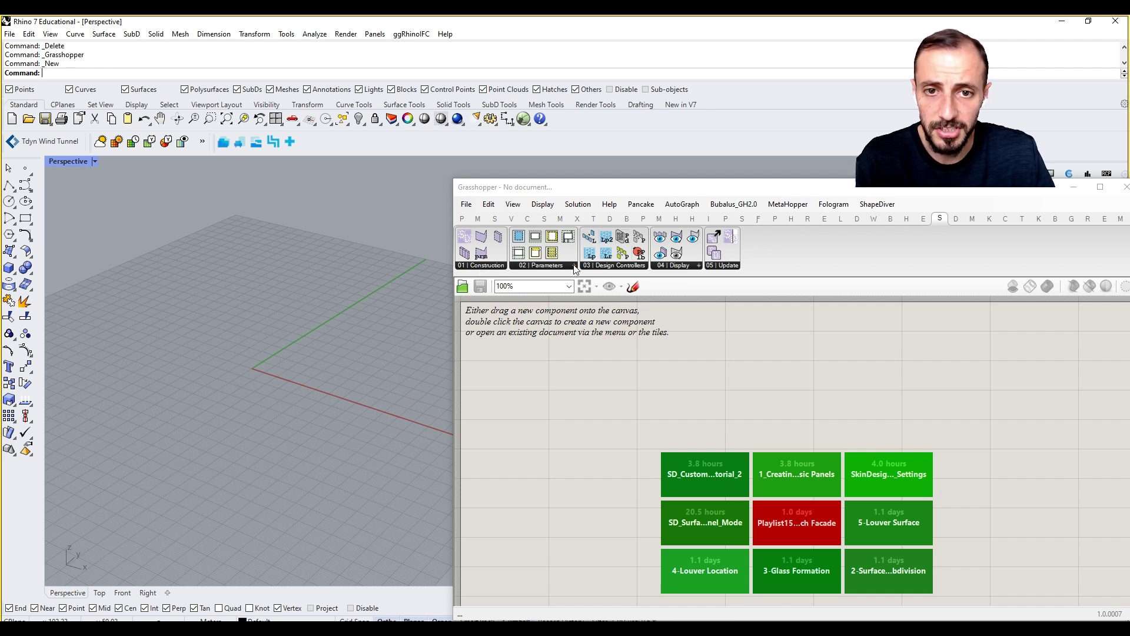
Step: Add the SkinDesigner_SkinDesigner component from the Construction group to the upper part of the canvas
{"action": "left_click", "coordinate": [687, 265]}
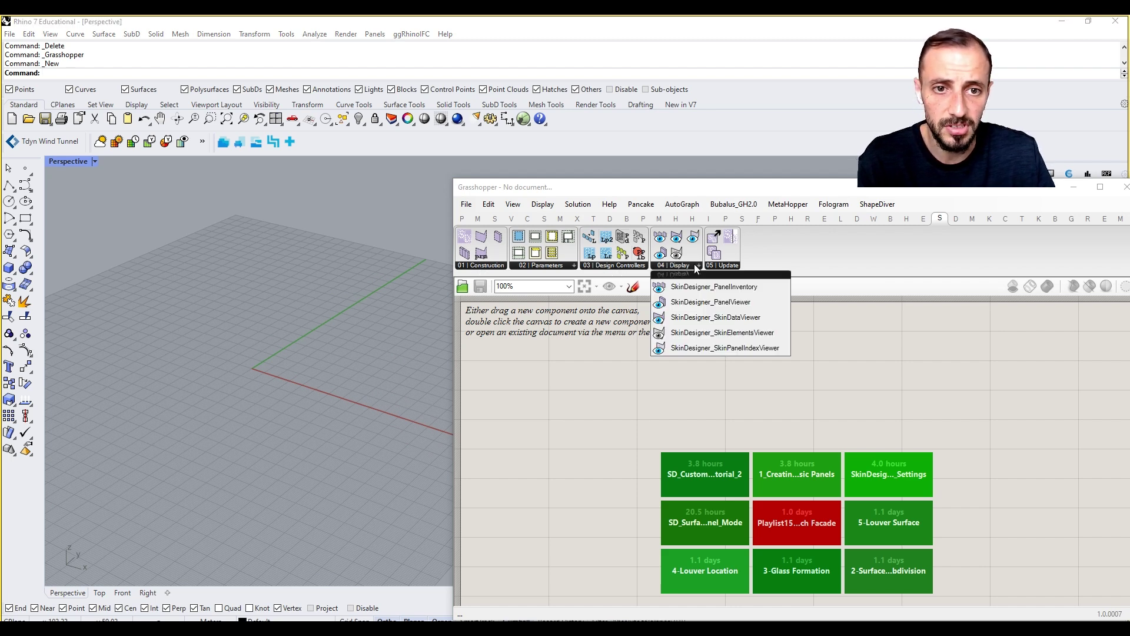
{"action": "left_click", "coordinate": [736, 268]}
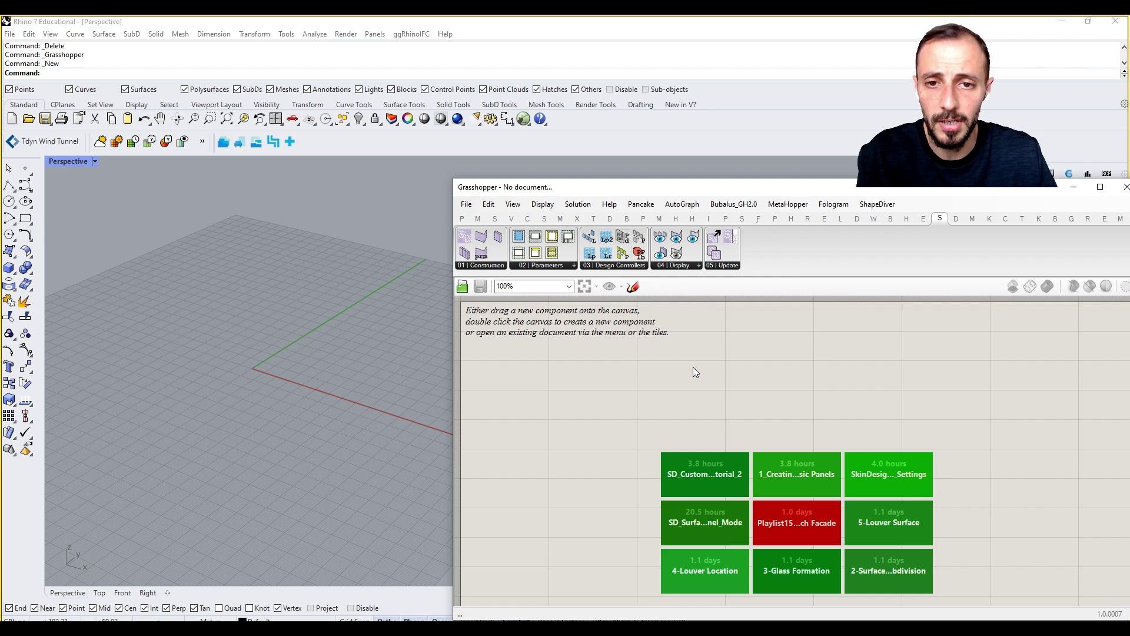
{"action": "left_click", "coordinate": [496, 265]}
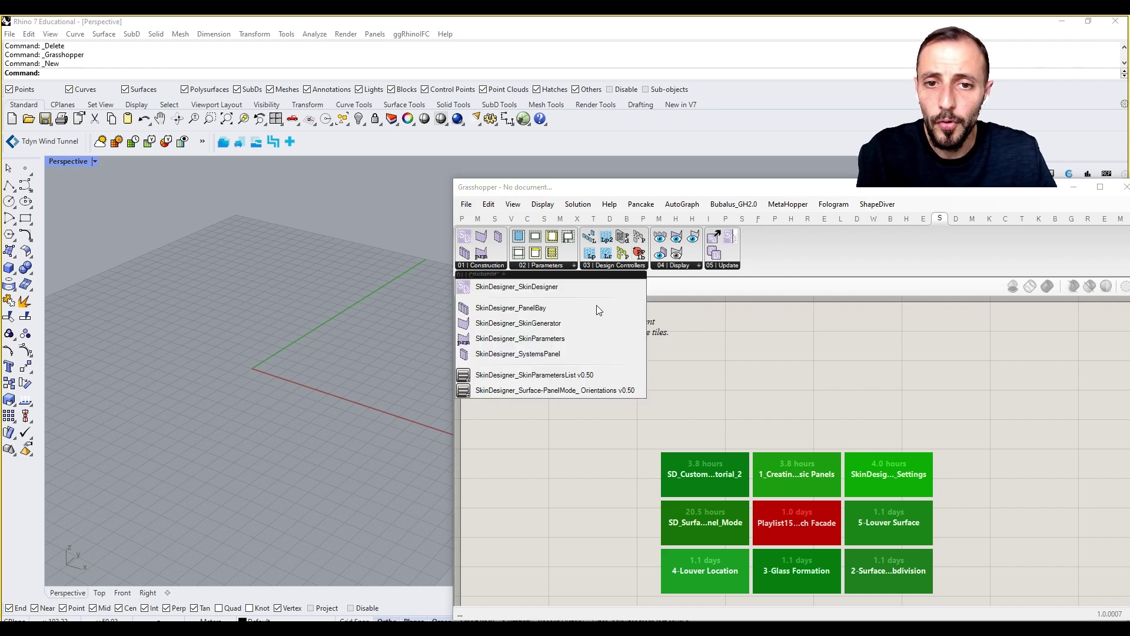
{"action": "left_click", "coordinate": [562, 288]}
{"action": "left_click", "coordinate": [546, 353]}
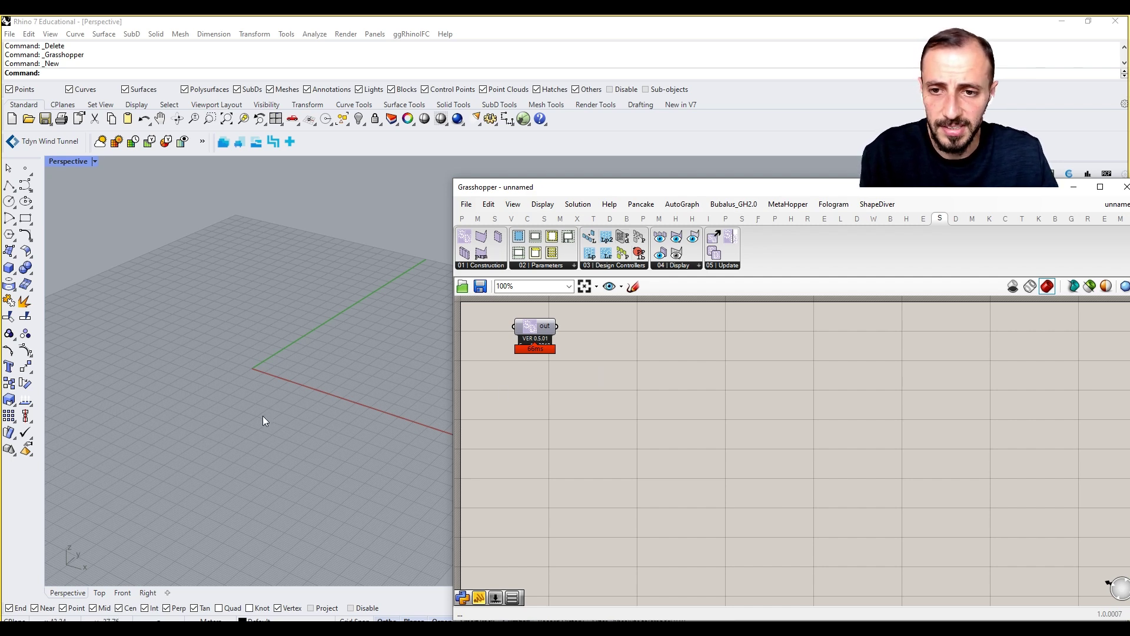
{"action": "right_click_drag", "start_coordinate": [214, 326], "coordinate": [280, 334], "text": "shift"}
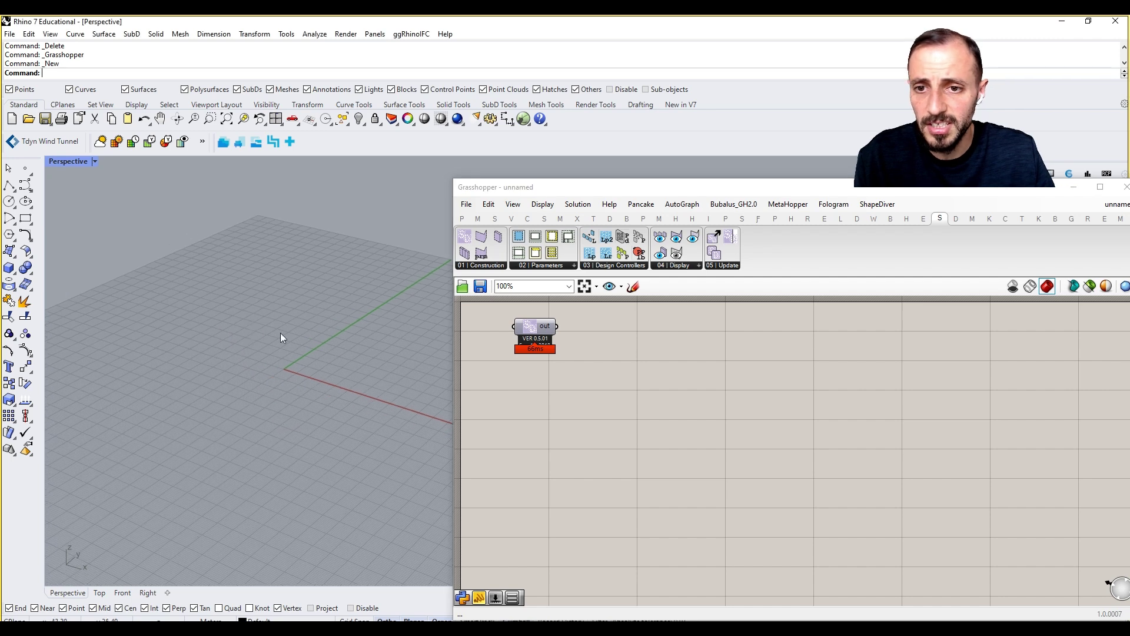
{"action": "left_click", "coordinate": [481, 265]}
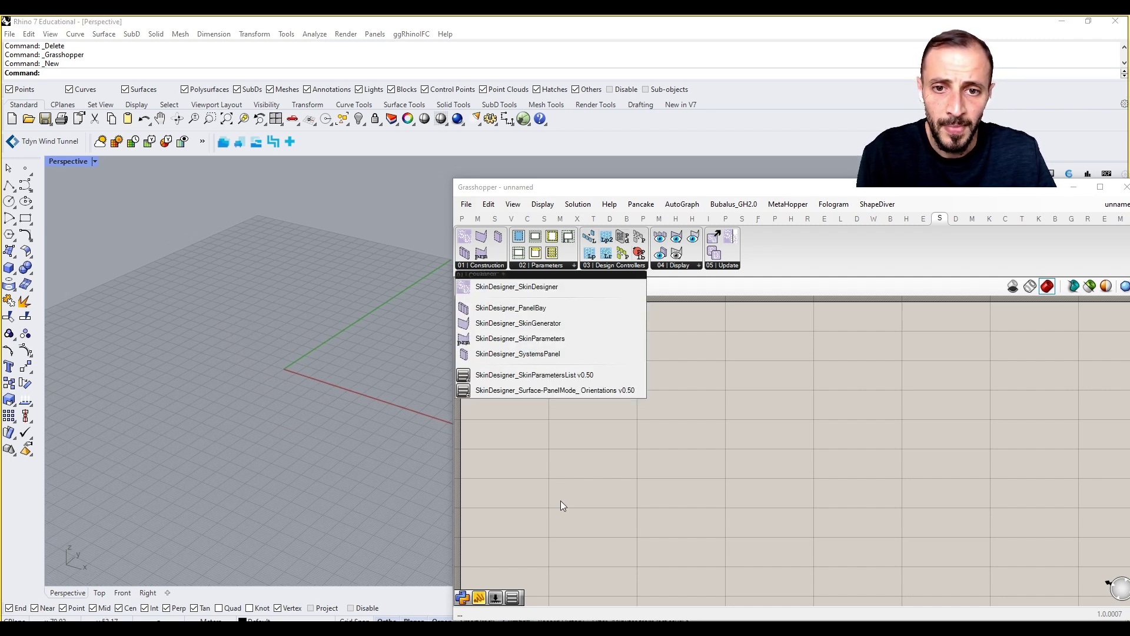
{"action": "left_click", "coordinate": [530, 306]}
{"action": "left_click", "coordinate": [569, 454]}
{"action": "right_click_drag", "start_coordinate": [571, 453], "coordinate": [655, 439]}
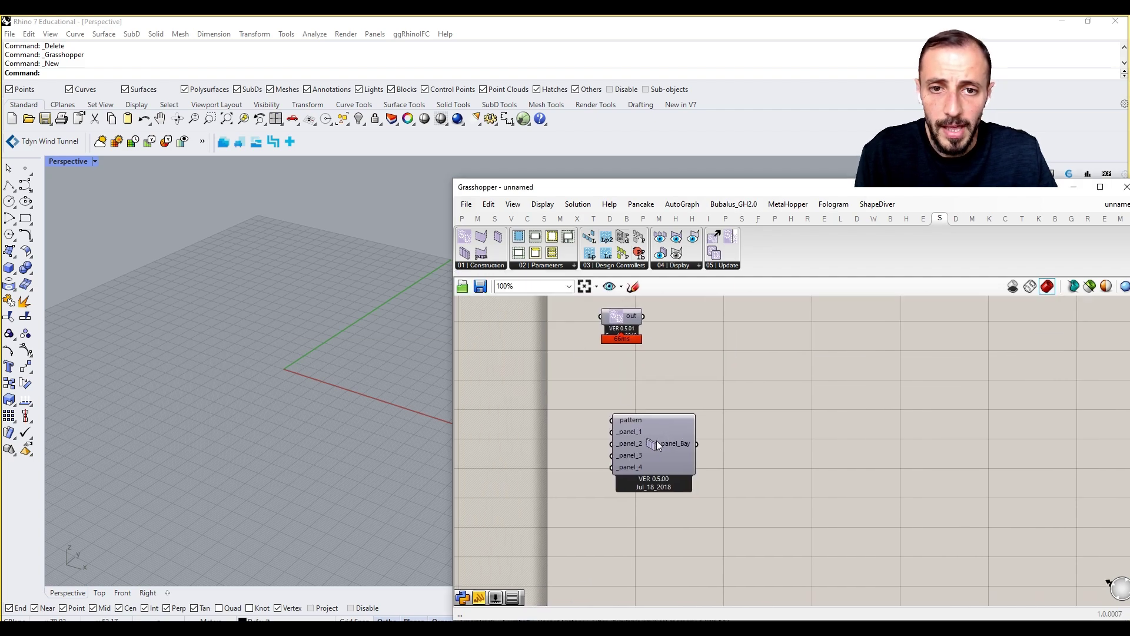
{"action": "left_click", "coordinate": [493, 266]}
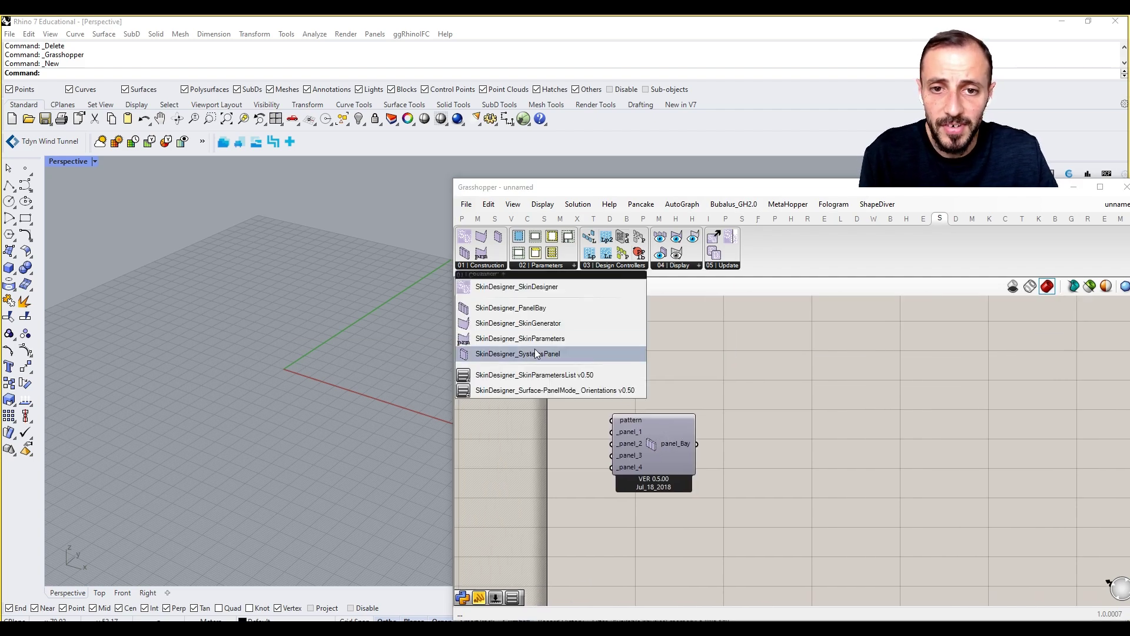
{"action": "left_click", "coordinate": [560, 368]}
{"action": "left_click", "coordinate": [654, 457]}
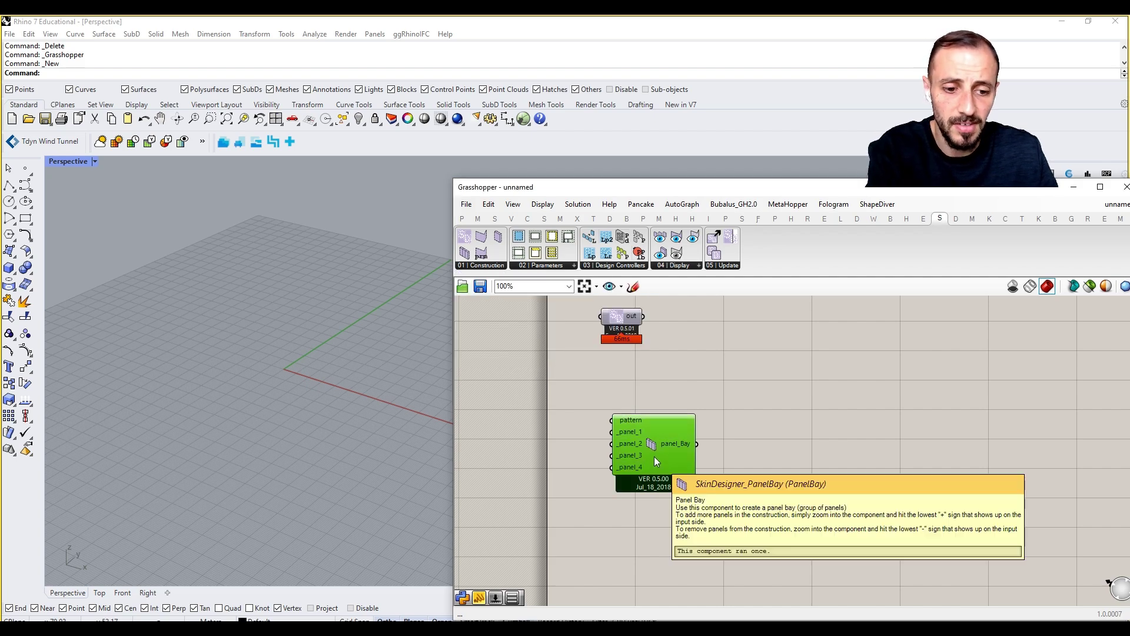
{"action": "key", "text": "Delete"}
Step: Add a SkinDesigner_SystemsPanel component to the canvas, placed below the SkinDesigner component
{"action": "left_click", "coordinate": [493, 266]}
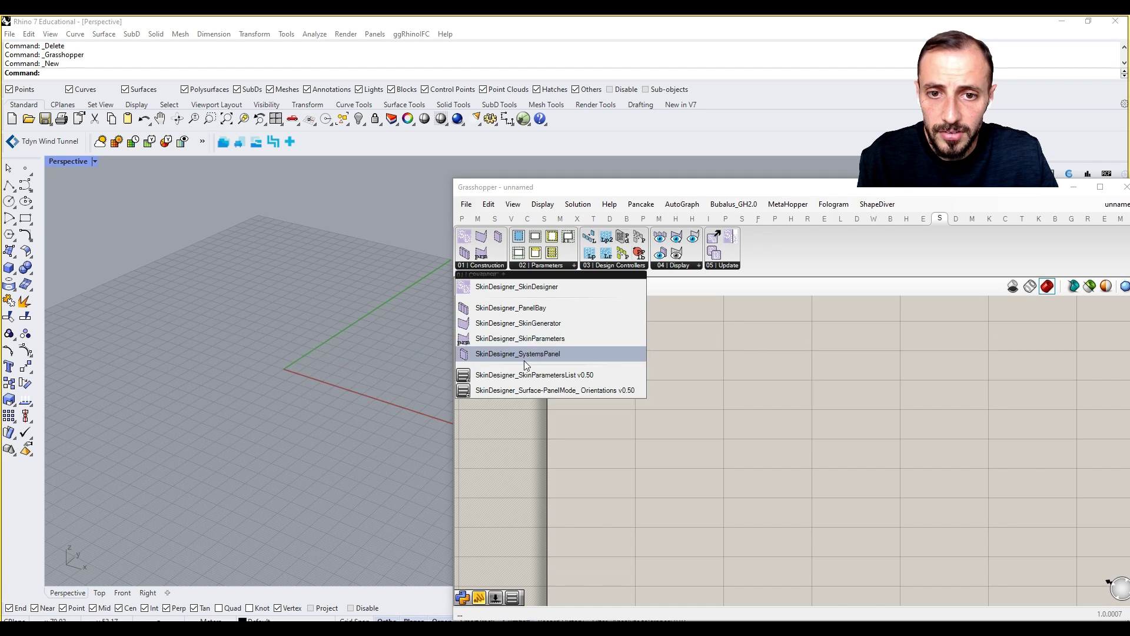
{"action": "left_click_drag", "start_coordinate": [524, 352], "coordinate": [698, 451]}
{"action": "left_click", "coordinate": [729, 374]}
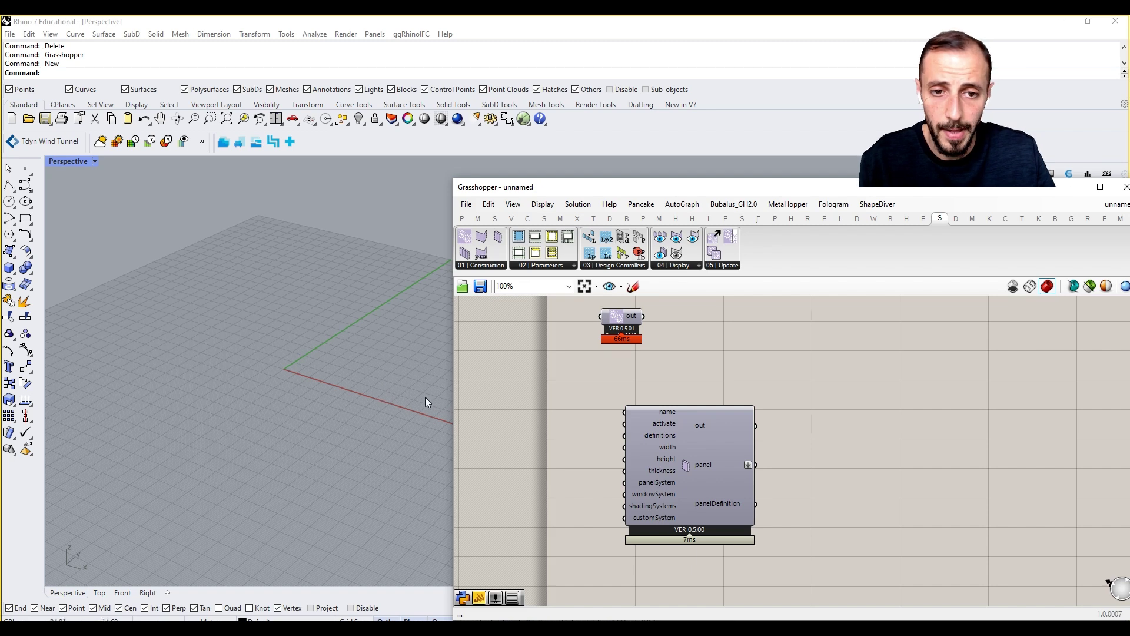
{"action": "left_click_drag", "start_coordinate": [662, 439], "coordinate": [711, 432]}
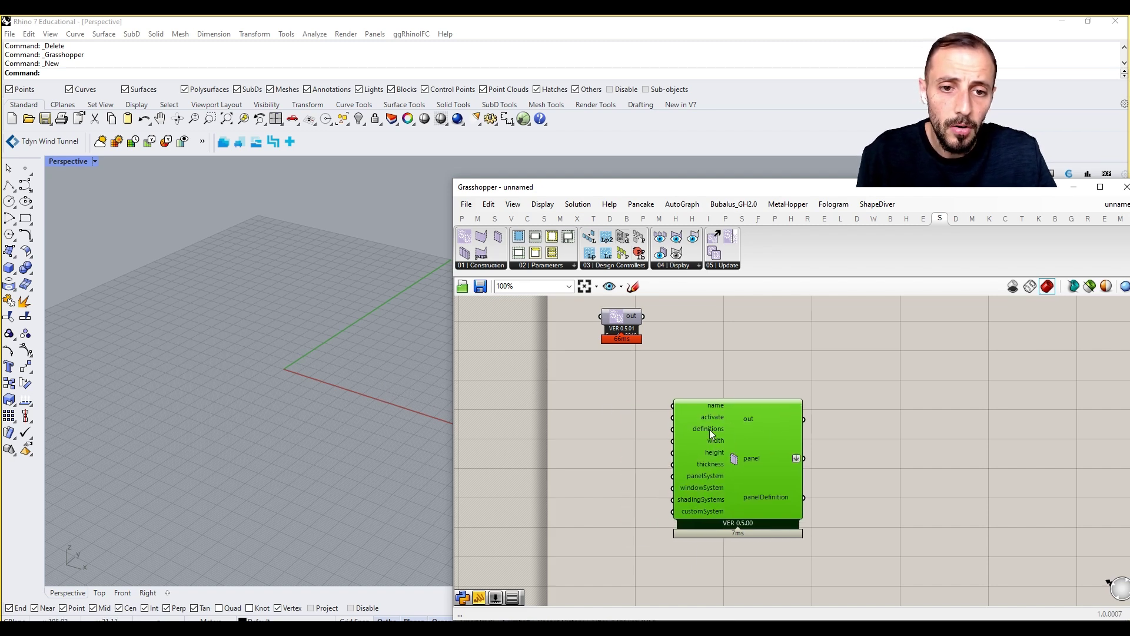
Step: Add a text panel containing "panel1" and connect it to the name input of the SystemsPanel component
{"action": "double_click", "coordinate": [595, 403]}
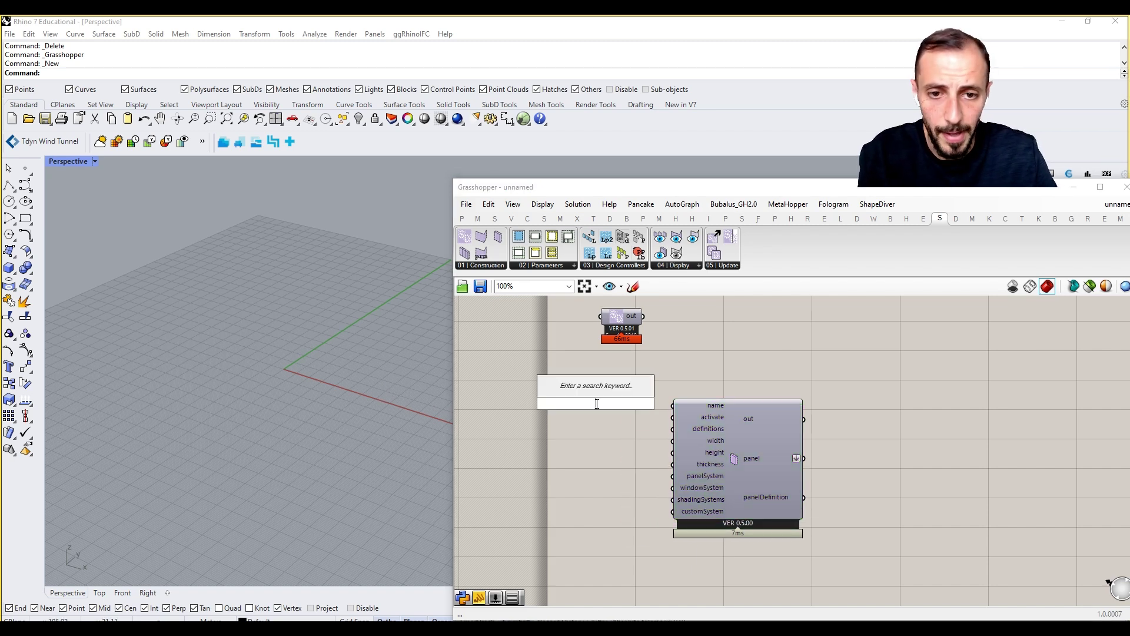
{"action": "left_click_drag", "start_coordinate": [682, 187], "coordinate": [622, 367]}
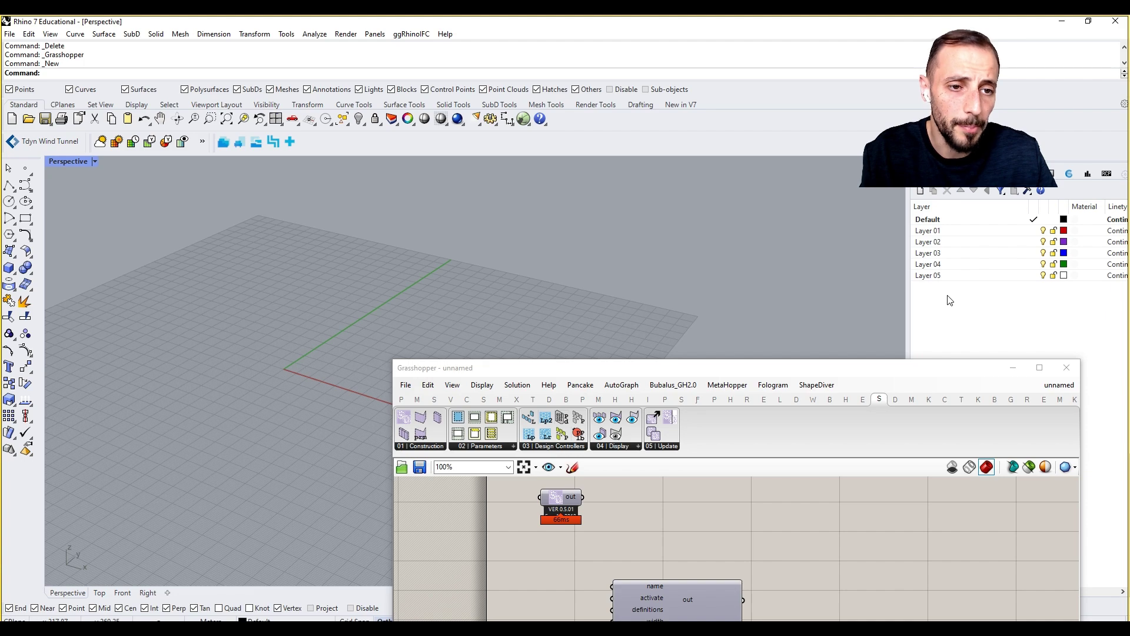
{"action": "left_click_drag", "start_coordinate": [840, 375], "coordinate": [841, 218]}
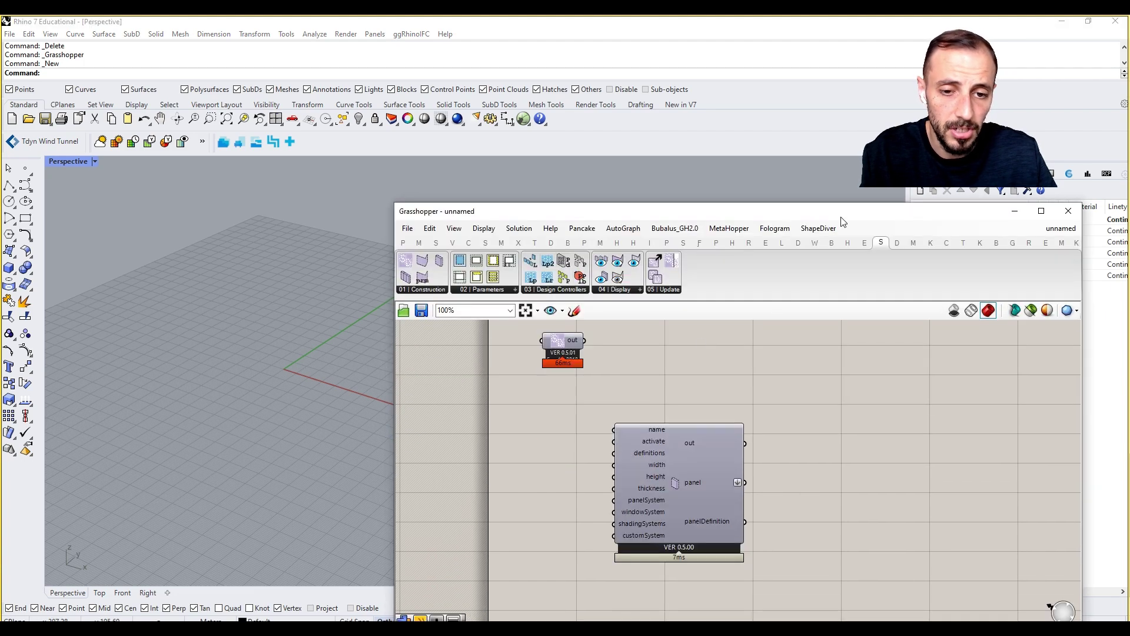
{"action": "double_click", "coordinate": [515, 438]}
{"action": "type", "text": "panel"}
{"action": "type", "text": "/pane"}
{"action": "type", "text": "l1"}
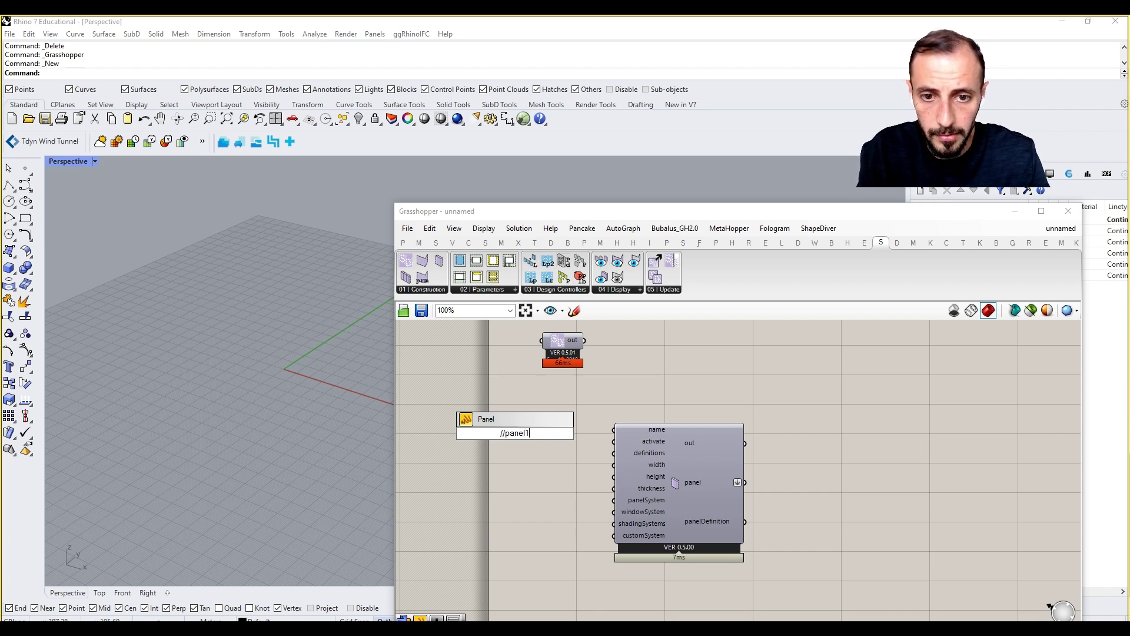
{"action": "key", "text": "Return"}
{"action": "left_click_drag", "start_coordinate": [535, 434], "coordinate": [613, 429]}
{"action": "left_click_drag", "start_coordinate": [520, 433], "coordinate": [515, 425]}
{"action": "left_click", "coordinate": [515, 460]}
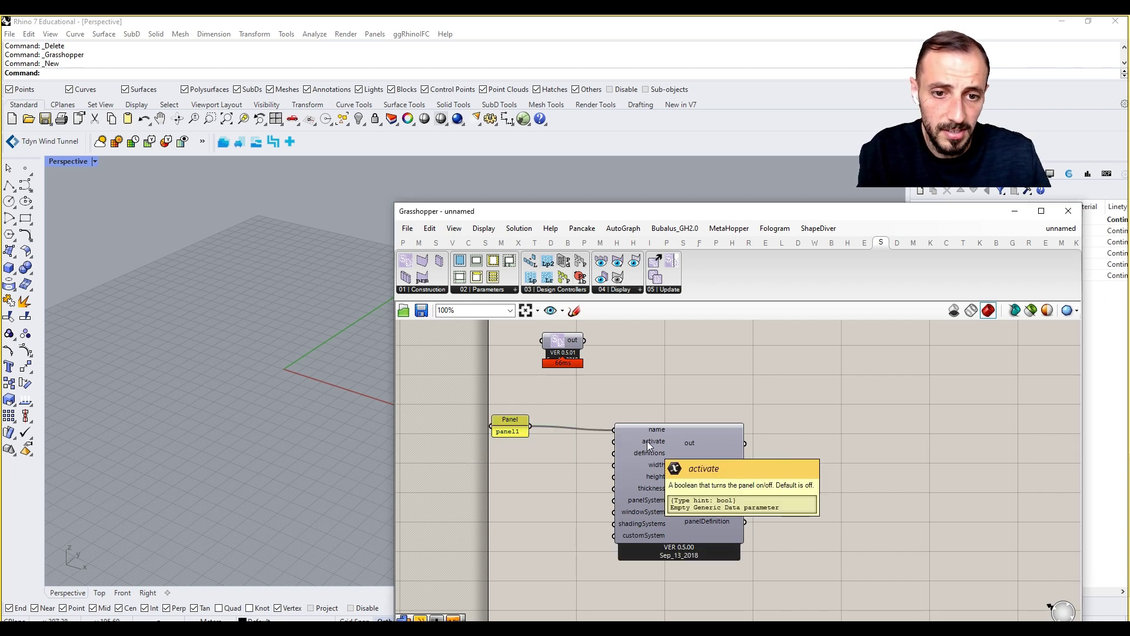
Step: Add a Boolean Toggle below the text panel and connect it to the SystemsPanel's activate input
{"action": "double_click", "coordinate": [475, 447]}
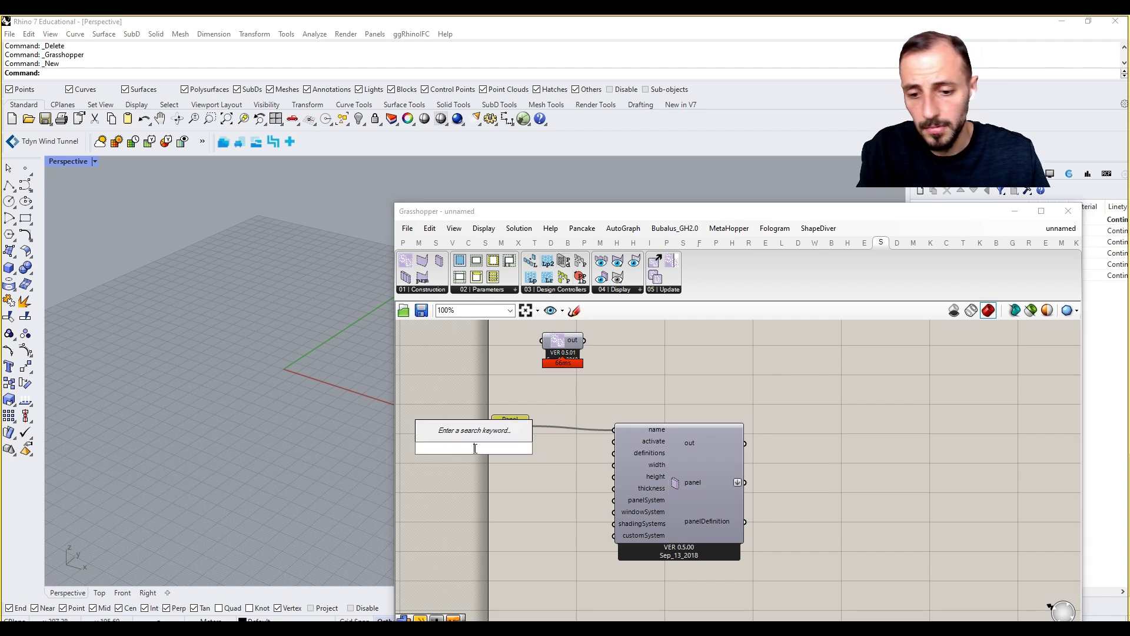
{"action": "type", "text": "B"}
{"action": "key", "text": "BackSpace"}
{"action": "type", "text": "togg"}
{"action": "left_click", "coordinate": [465, 418]}
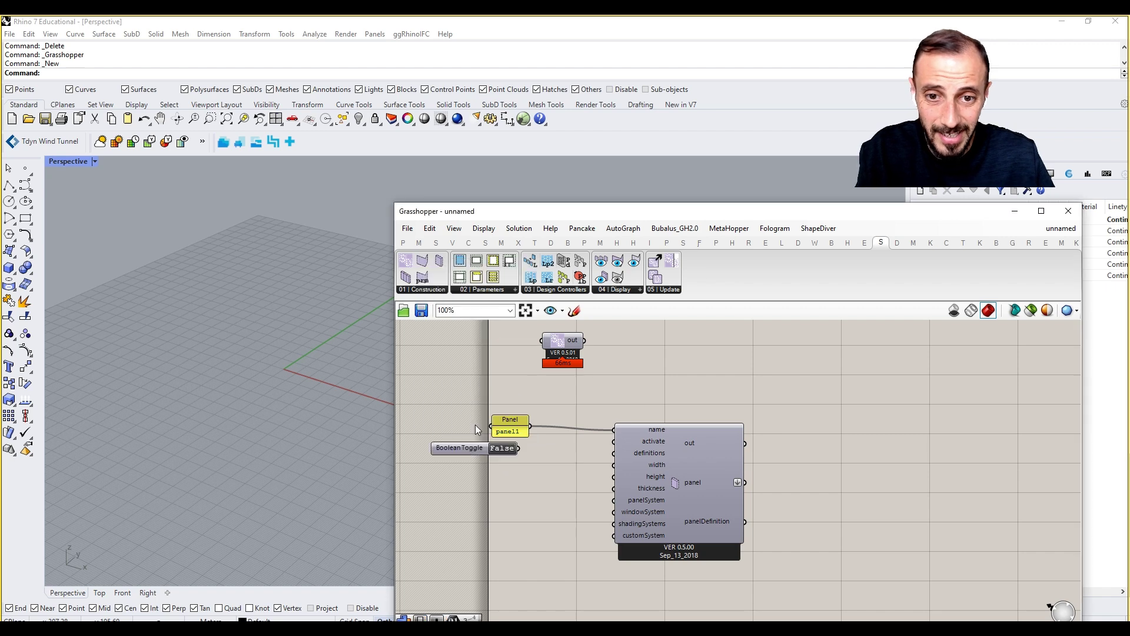
{"action": "left_click_drag", "start_coordinate": [518, 447], "coordinate": [614, 441]}
{"action": "left_click_drag", "start_coordinate": [512, 422], "coordinate": [469, 438]}
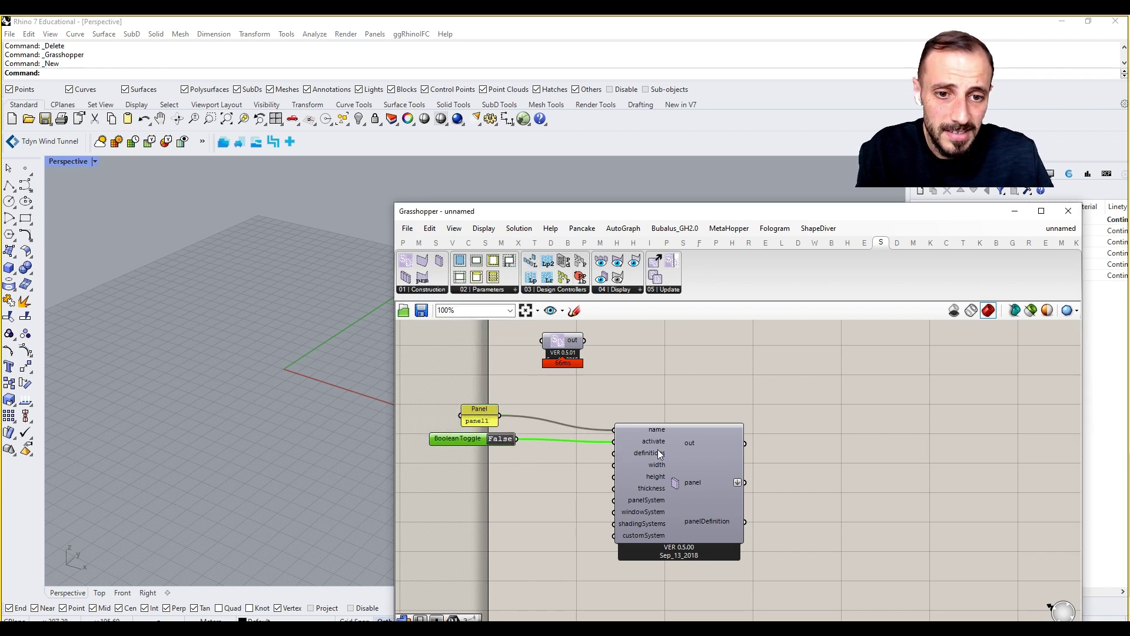
{"action": "mouse_move", "coordinate": [655, 450]}
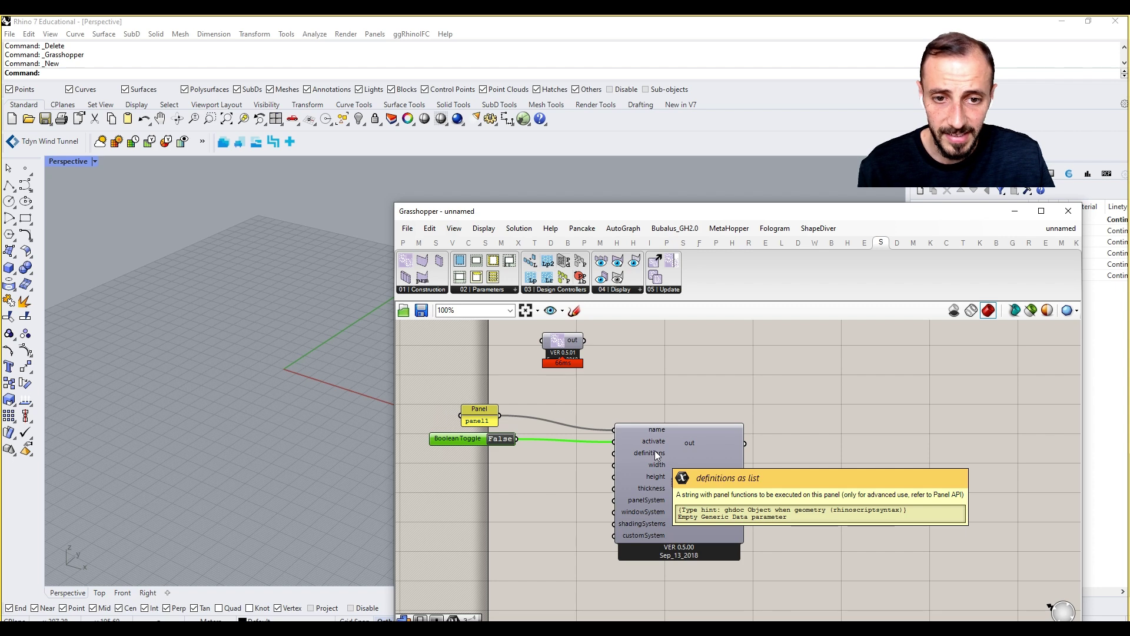
{"action": "left_click", "coordinate": [535, 479]}
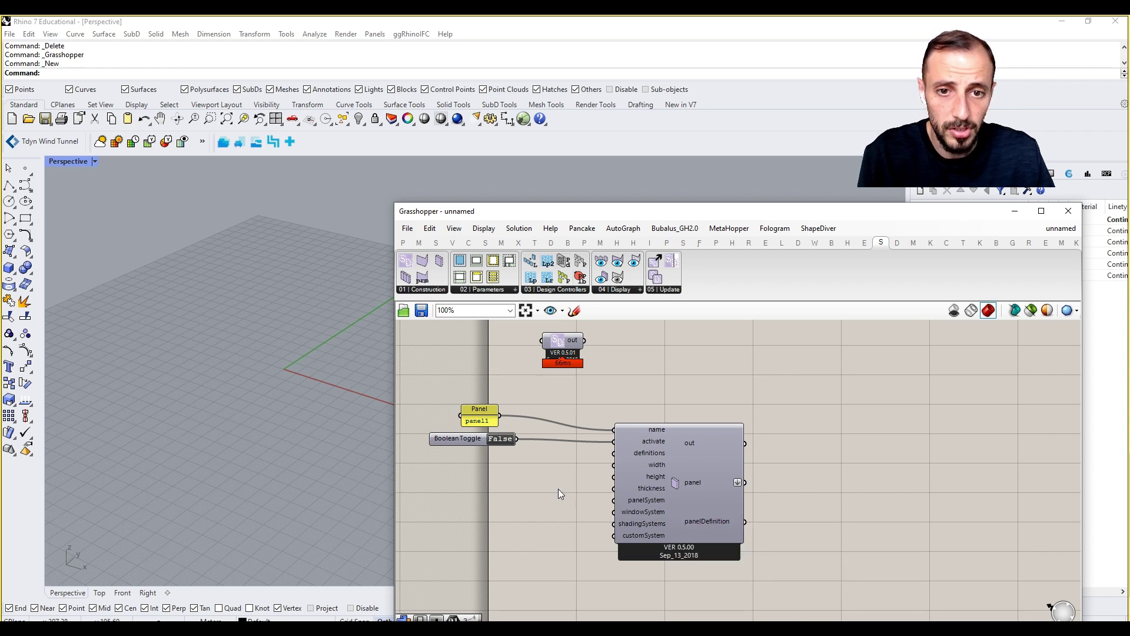
Step: Add a SkinDesigner_PanelViewer component beside the SystemsPanel and connect the panel output to its _panel input
{"action": "left_click_drag", "start_coordinate": [531, 213], "coordinate": [610, 166]}
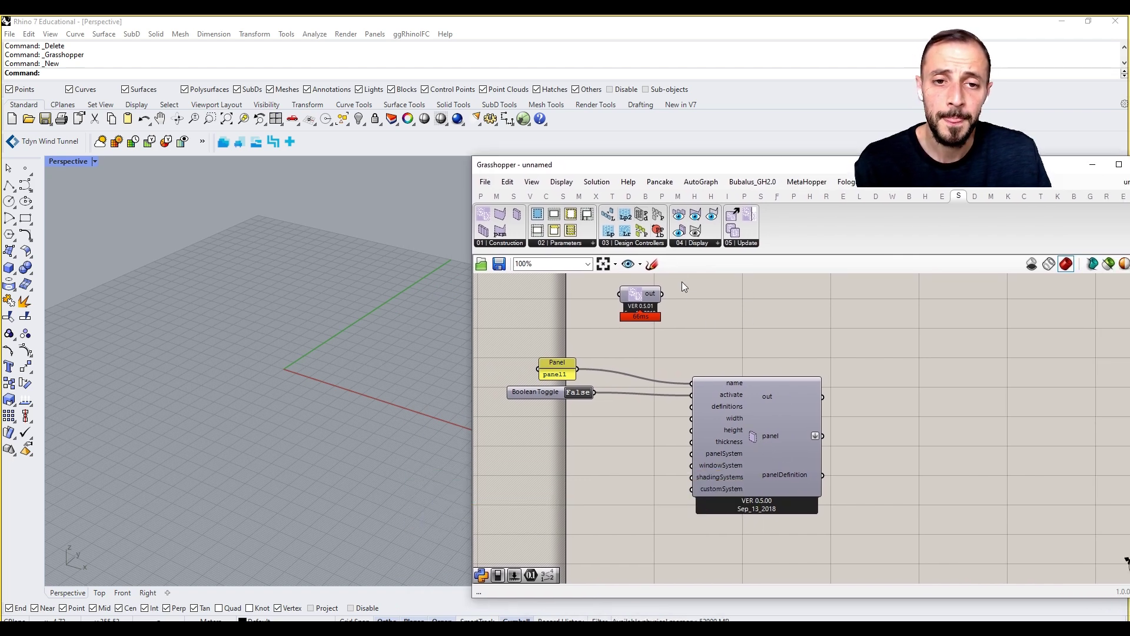
{"action": "left_click", "coordinate": [680, 244]}
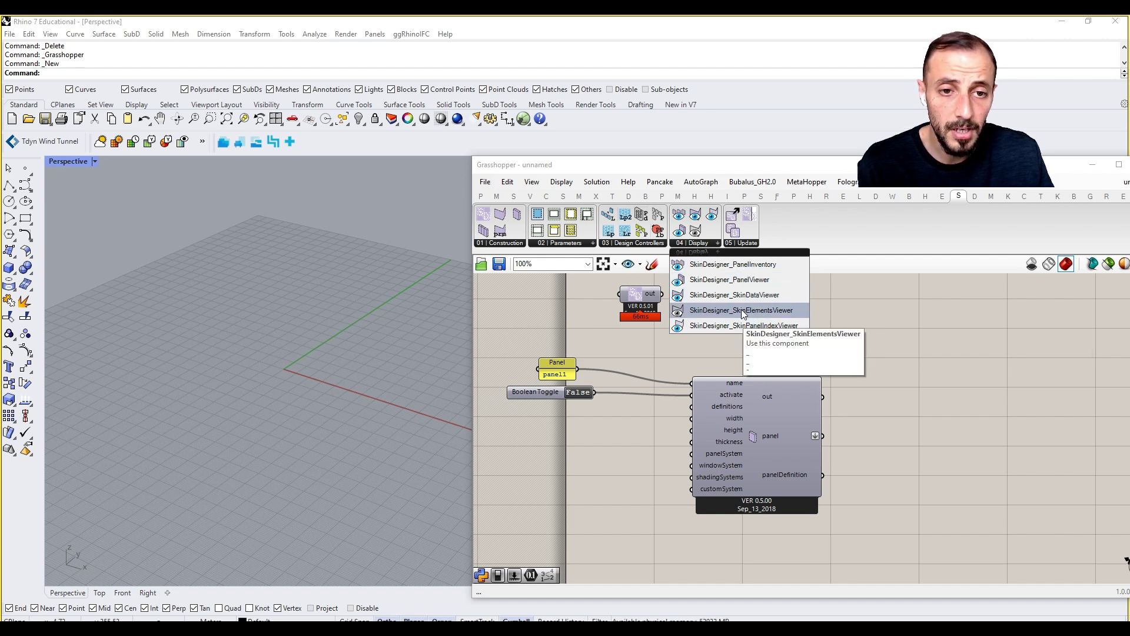
{"action": "left_click", "coordinate": [698, 281]}
{"action": "left_click", "coordinate": [935, 452]}
{"action": "left_click", "coordinate": [875, 420]}
{"action": "left_click_drag", "start_coordinate": [909, 442], "coordinate": [924, 443]}
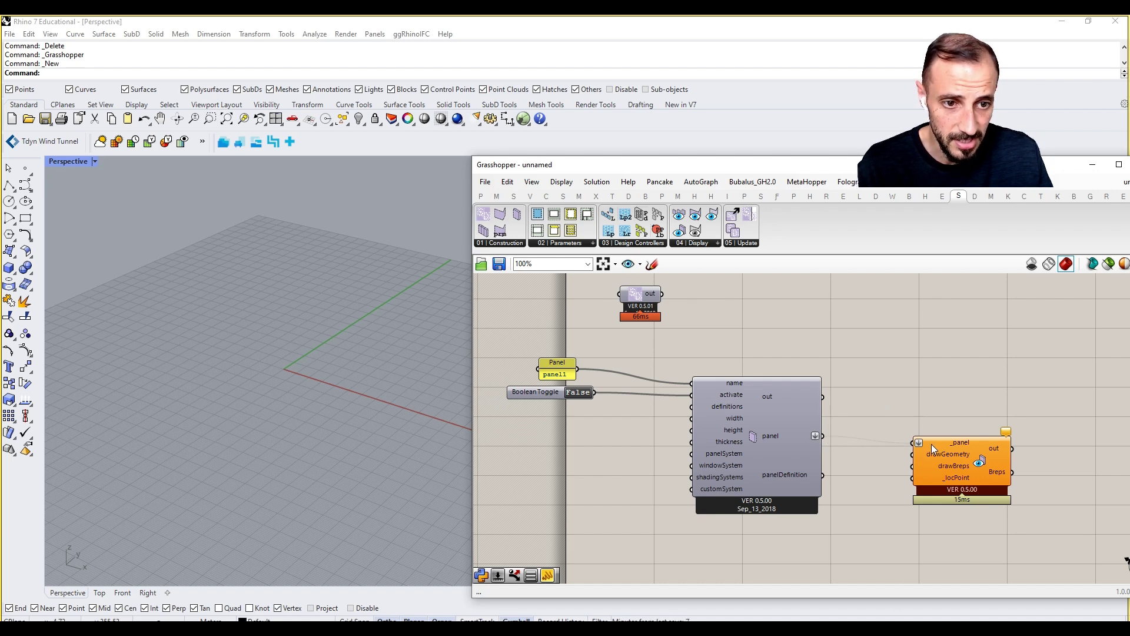
{"action": "left_click", "coordinate": [949, 447]}
Step: Set the wire display of the PanelViewer's _panel input to Default
{"action": "right_click", "coordinate": [952, 438]}
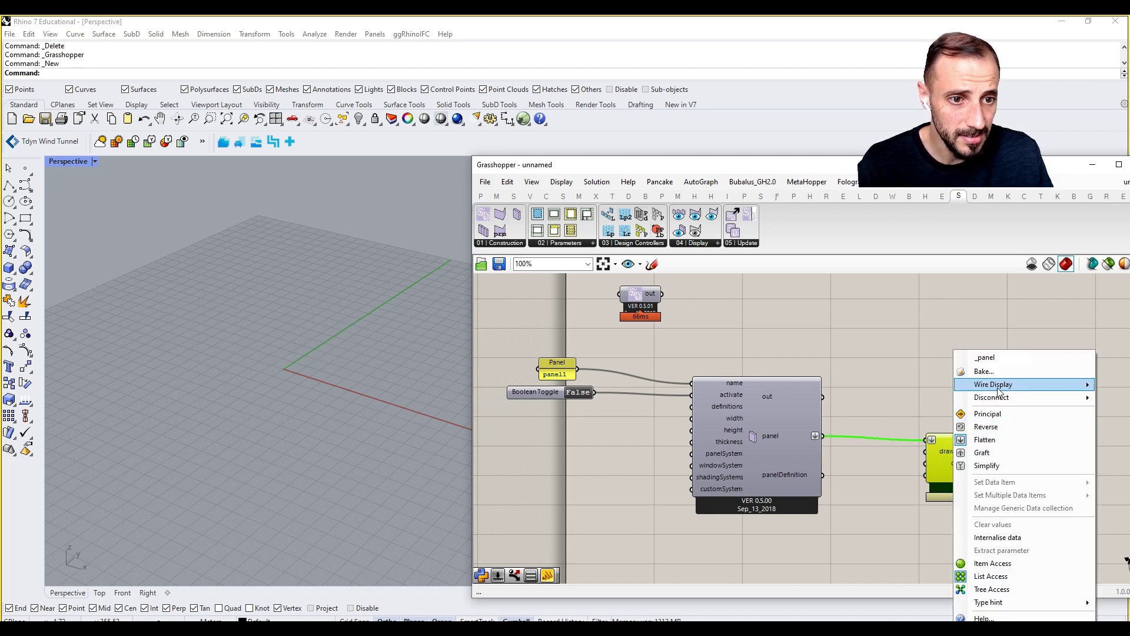
{"action": "mouse_move", "coordinate": [999, 389]}
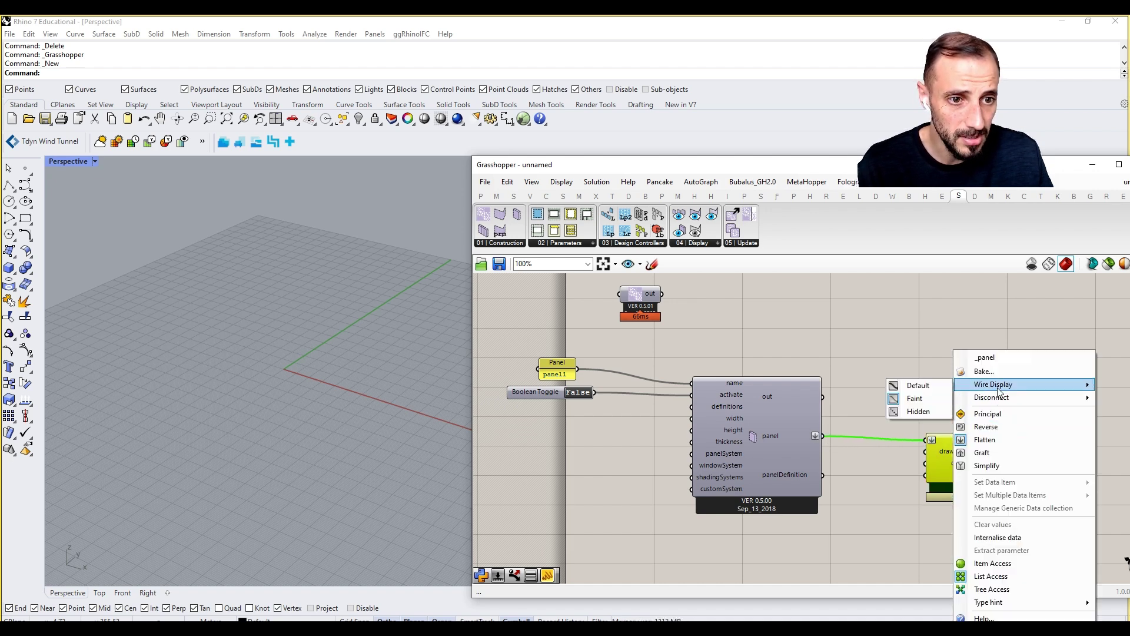
{"action": "left_click", "coordinate": [910, 384]}
Step: Add a Boolean Toggle beside the PanelViewer and connect it to the drawGeometry input, making room between the components
{"action": "mouse_move", "coordinate": [962, 450]}
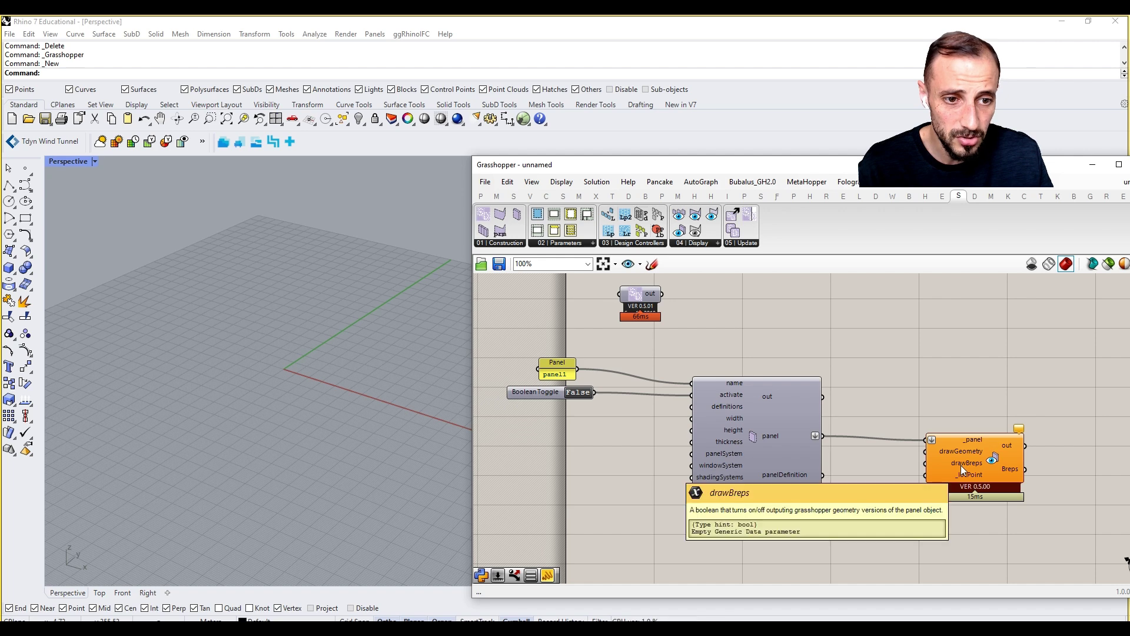
{"action": "mouse_move", "coordinate": [962, 476]}
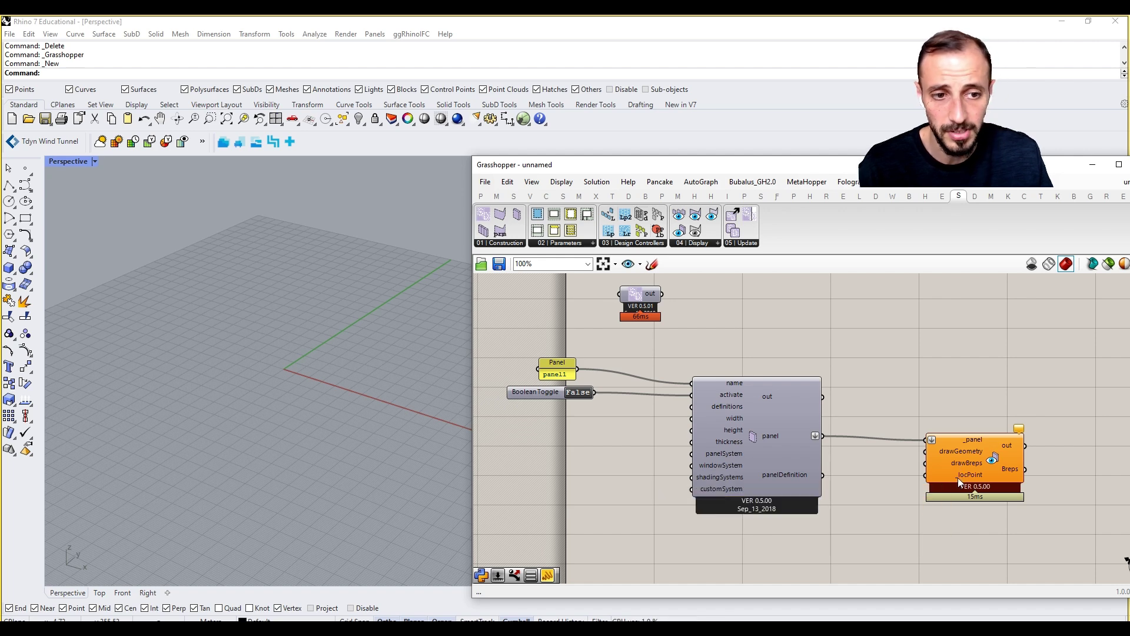
{"action": "left_click_drag", "start_coordinate": [965, 465], "coordinate": [1009, 461]}
{"action": "double_click", "coordinate": [908, 480]}
{"action": "type", "text": "togg"}
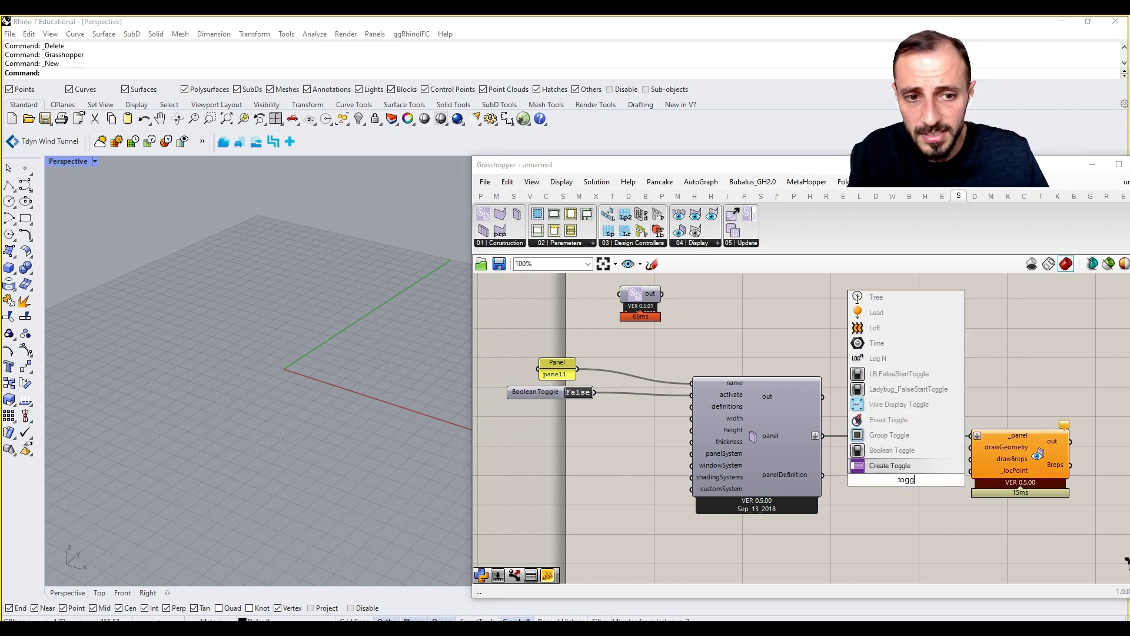
{"action": "key", "text": "Up"}
{"action": "key", "text": "Return"}
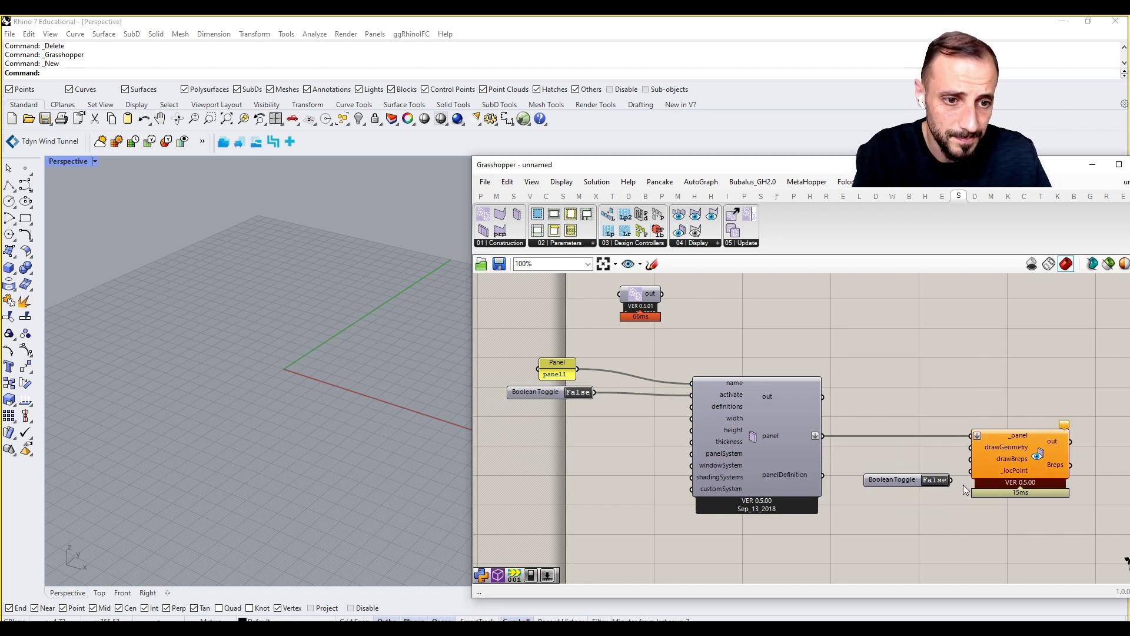
{"action": "left_click_drag", "start_coordinate": [952, 479], "coordinate": [971, 447]}
{"action": "left_click_drag", "start_coordinate": [1000, 483], "coordinate": [1055, 493]}
Step: Duplicate the drawGeometry toggle just below the original and connect the copy to the PanelViewer's drawBreps input
{"action": "left_click", "coordinate": [906, 479]}
{"action": "left_click_drag", "start_coordinate": [940, 482], "coordinate": [952, 505], "text": "alt"}
{"action": "left_click_drag", "start_coordinate": [1007, 474], "coordinate": [1024, 469]}
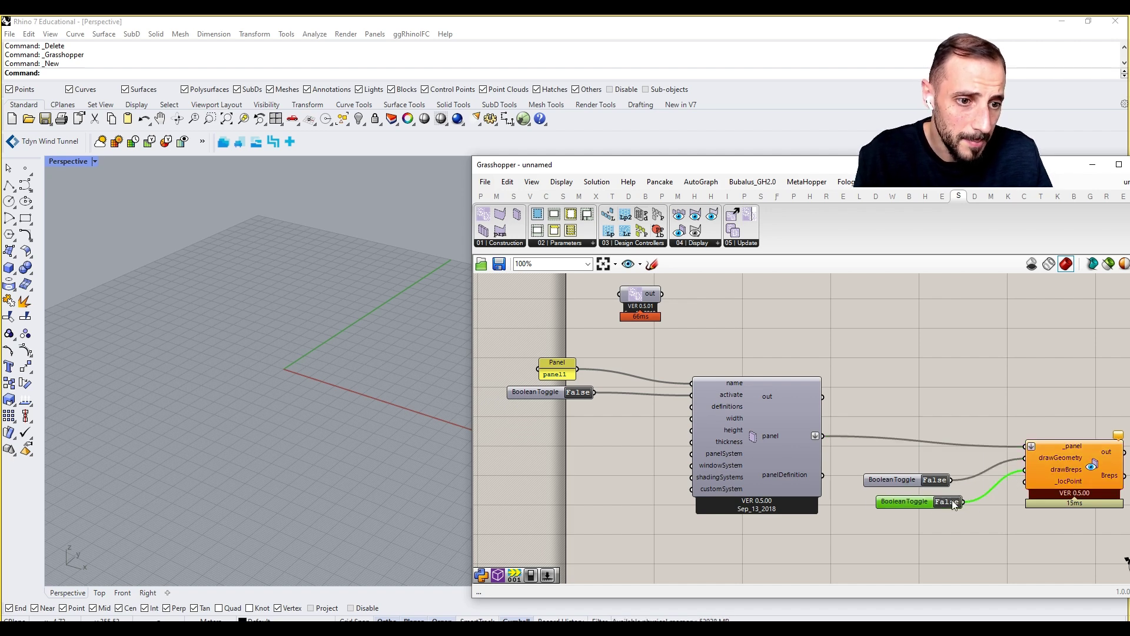
{"action": "left_click_drag", "start_coordinate": [908, 500], "coordinate": [902, 499]}
Step: Add a Point parameter below the two viewer toggles and place a point object at the origin in the Rhino viewport
{"action": "right_click_drag", "start_coordinate": [1041, 502], "coordinate": [1009, 493]}
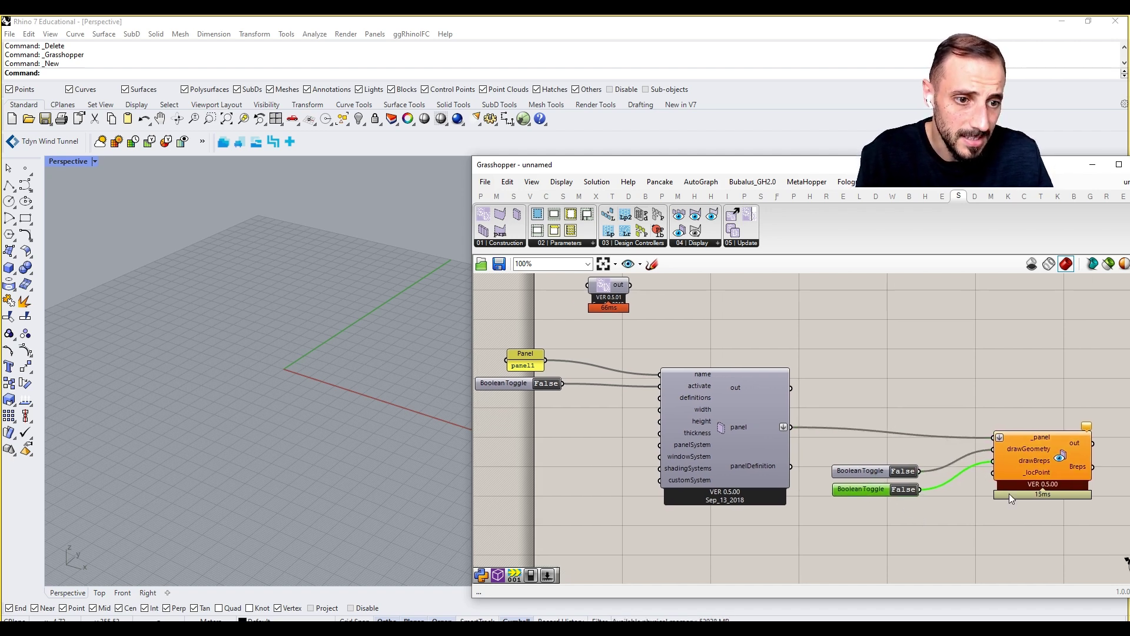
{"action": "double_click", "coordinate": [959, 544]}
{"action": "type", "text": "point"}
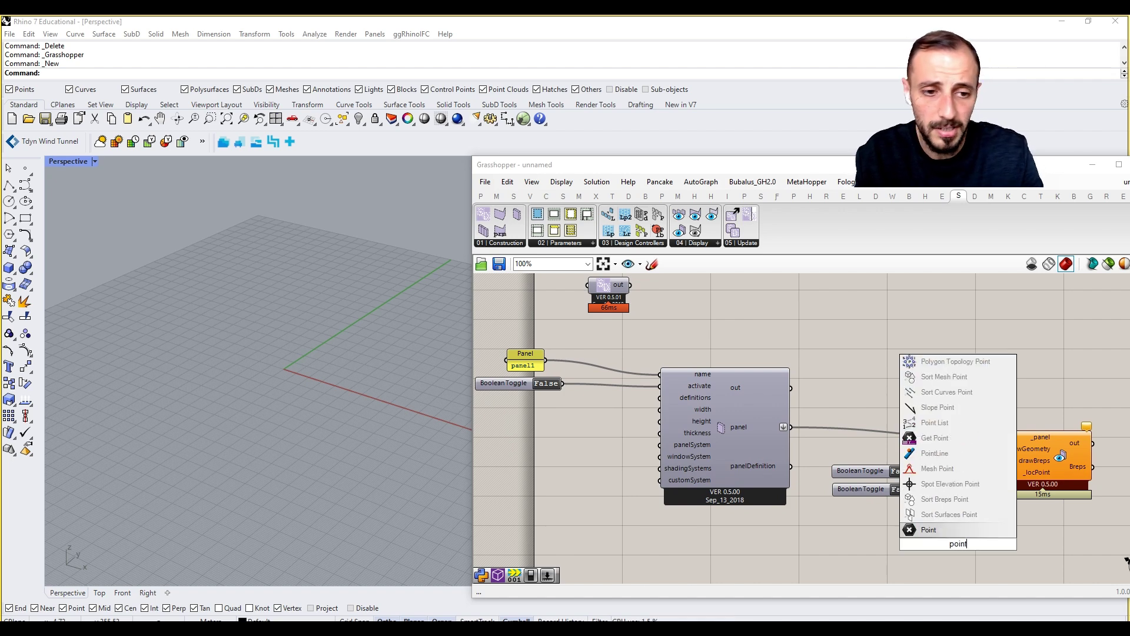
{"action": "key", "text": "Return"}
{"action": "right_click", "coordinate": [958, 543]}
{"action": "left_click", "coordinate": [994, 494]}
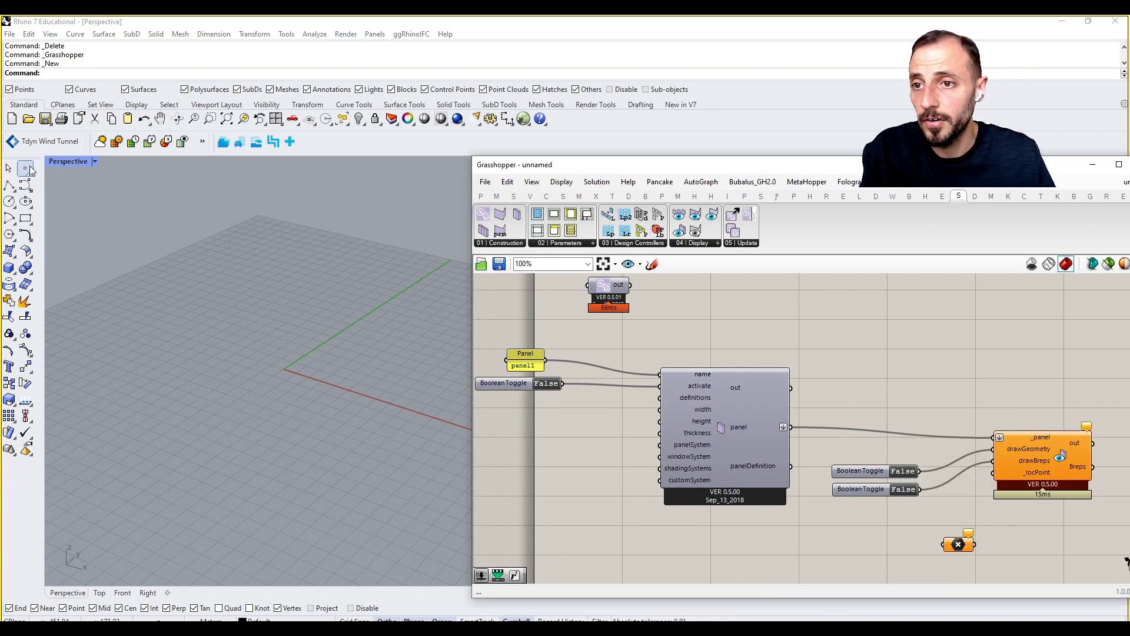
{"action": "left_click", "coordinate": [284, 369]}
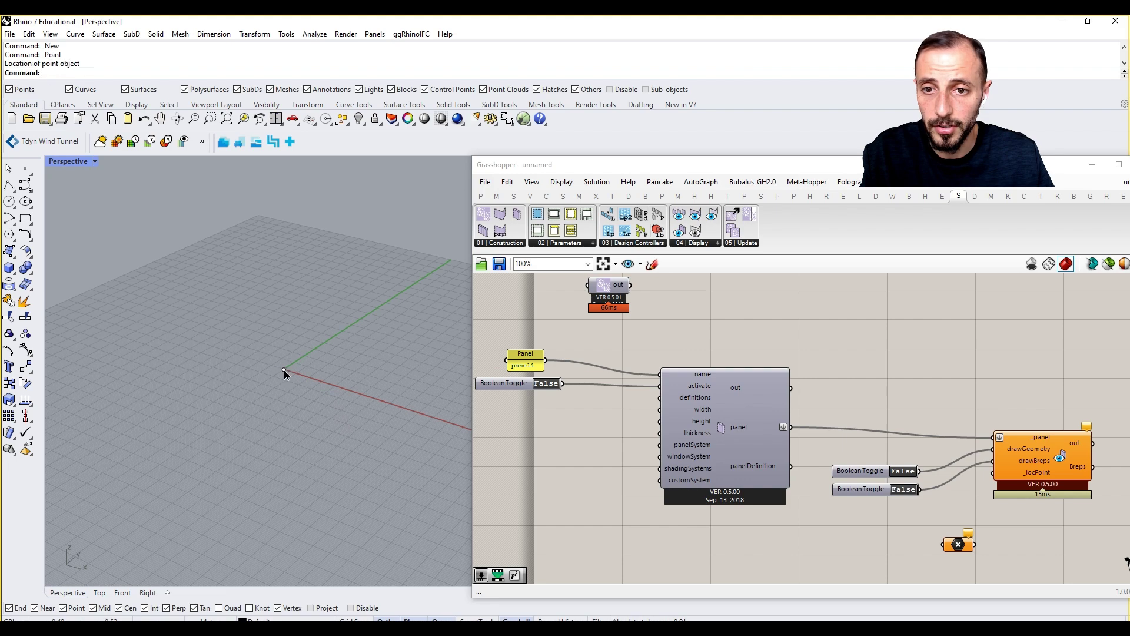
Step: Reference the Rhino origin point in the Point parameter and connect it to the PanelViewer's _locPoint input
{"action": "right_click", "coordinate": [964, 544]}
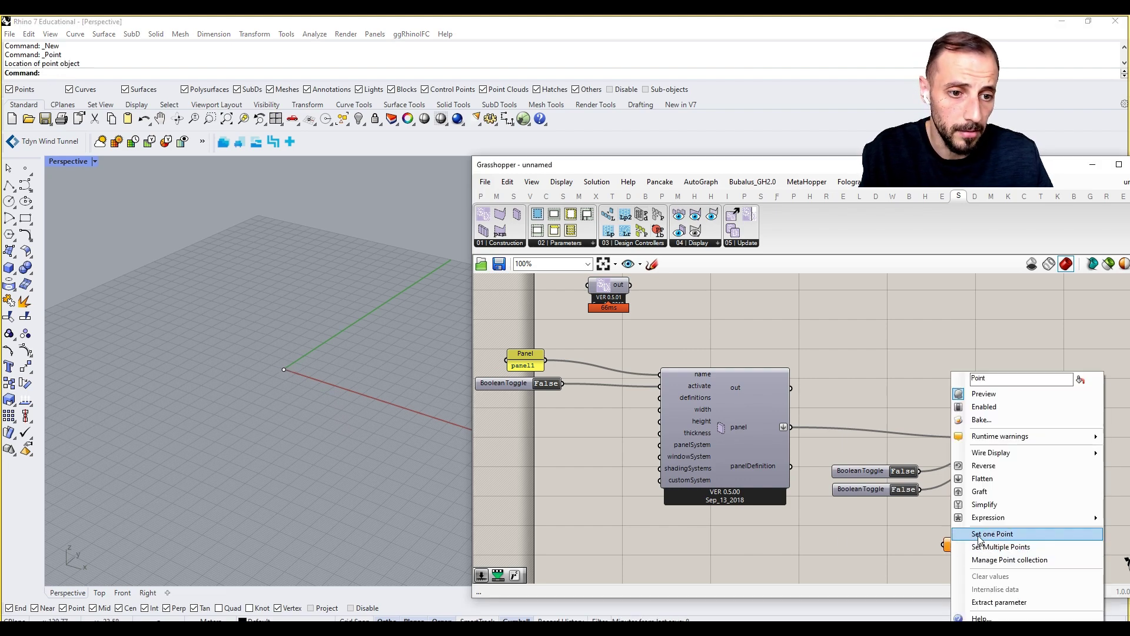
{"action": "left_click", "coordinate": [979, 536]}
{"action": "left_click", "coordinate": [283, 369]}
{"action": "left_click_drag", "start_coordinate": [975, 544], "coordinate": [993, 472]}
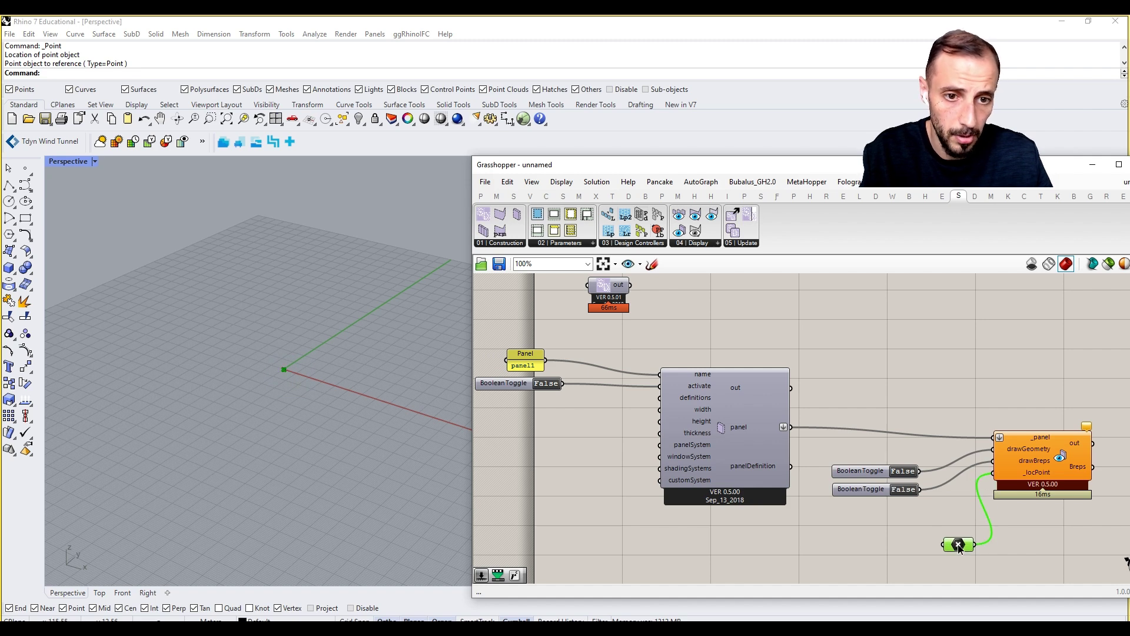
{"action": "left_click_drag", "start_coordinate": [964, 543], "coordinate": [928, 539]}
Step: Add number sliders of 2.100 and 5.000 and connect them to the SystemsPanel's width and height inputs respectively
{"action": "left_click", "coordinate": [580, 453]}
{"action": "right_click_drag", "start_coordinate": [581, 453], "coordinate": [655, 448]}
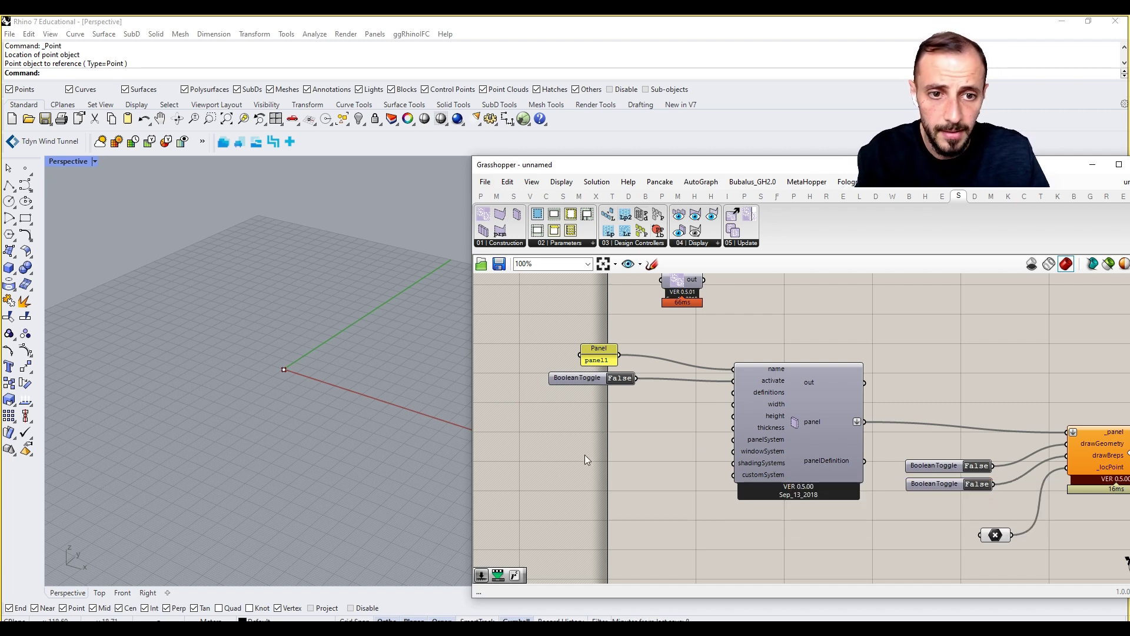
{"action": "double_click", "coordinate": [599, 429]}
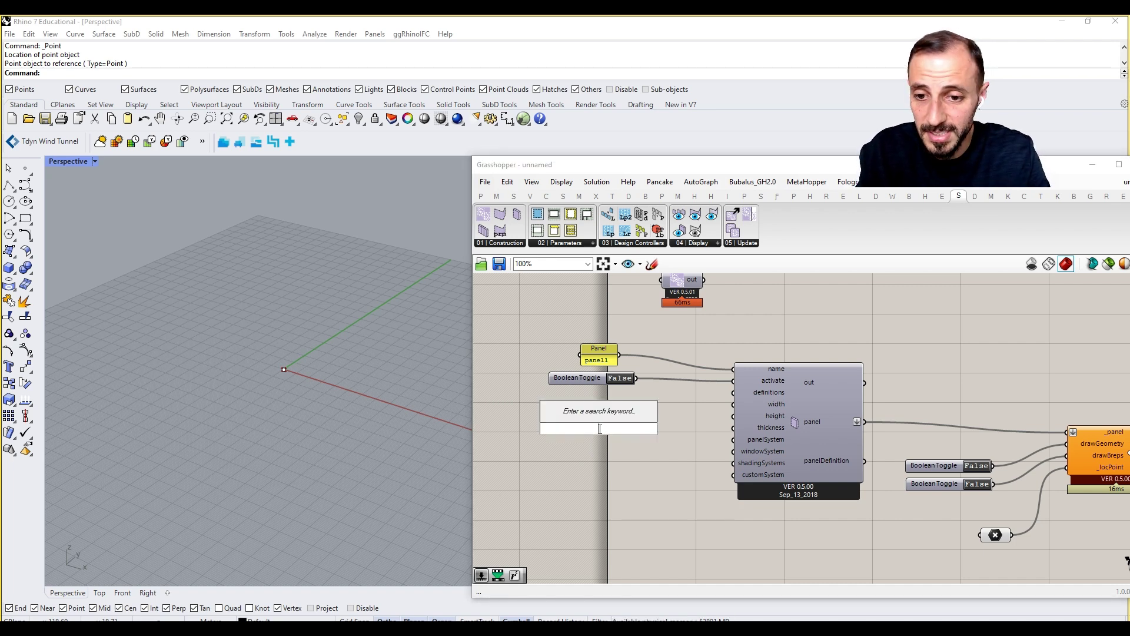
{"action": "type", "text": "5"}
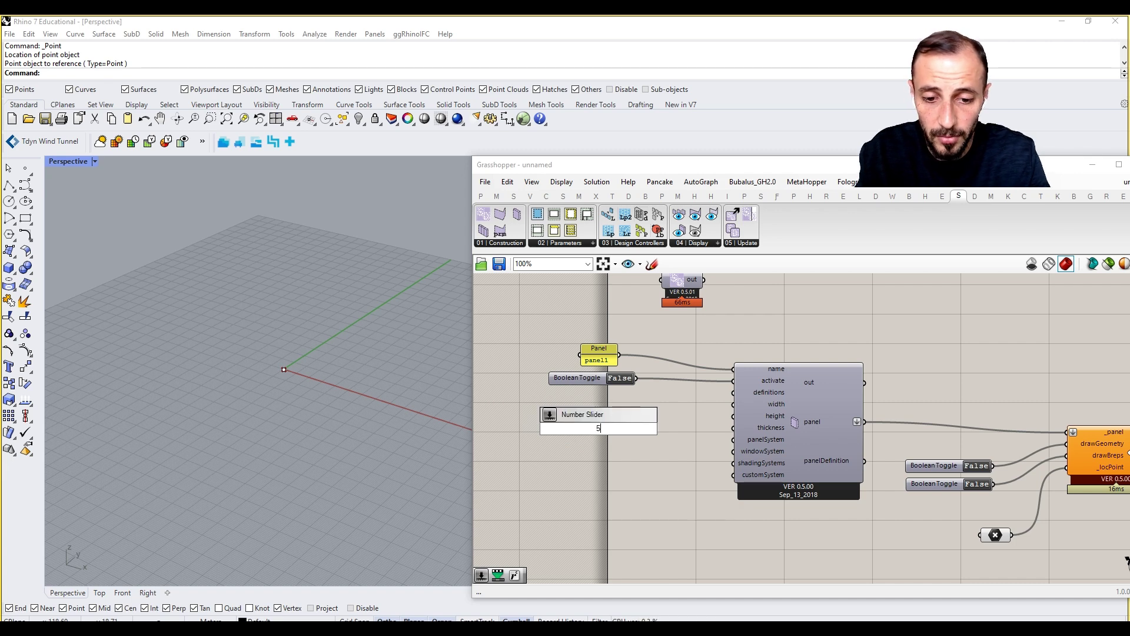
{"action": "key", "text": "Return"}
{"action": "left_click_drag", "start_coordinate": [647, 410], "coordinate": [733, 416]}
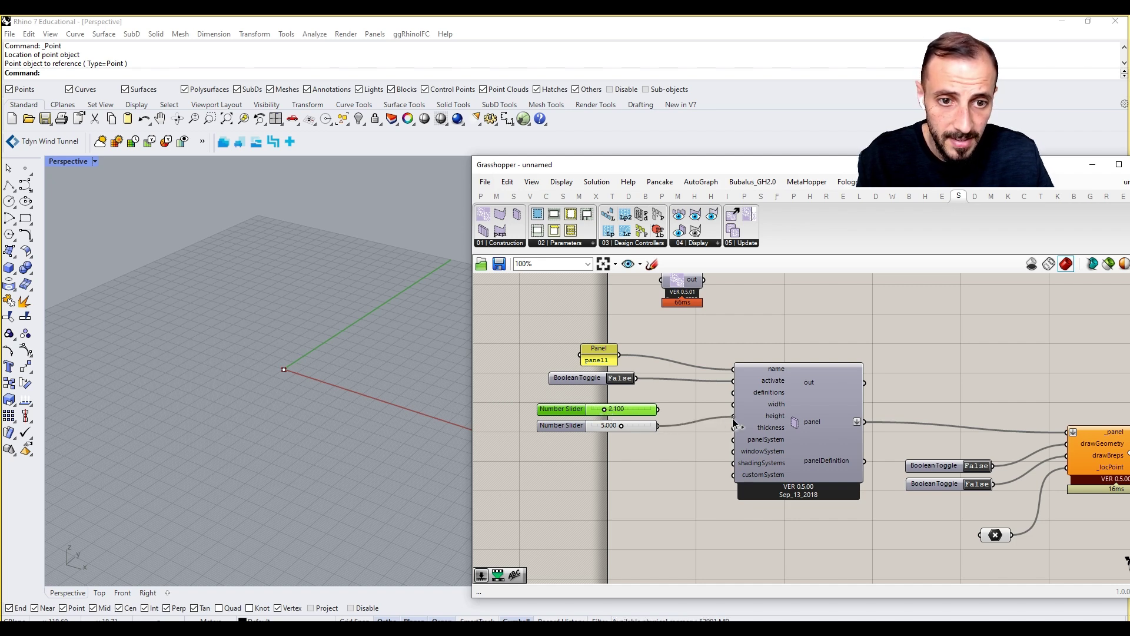
{"action": "left_click_drag", "start_coordinate": [659, 409], "coordinate": [733, 404]}
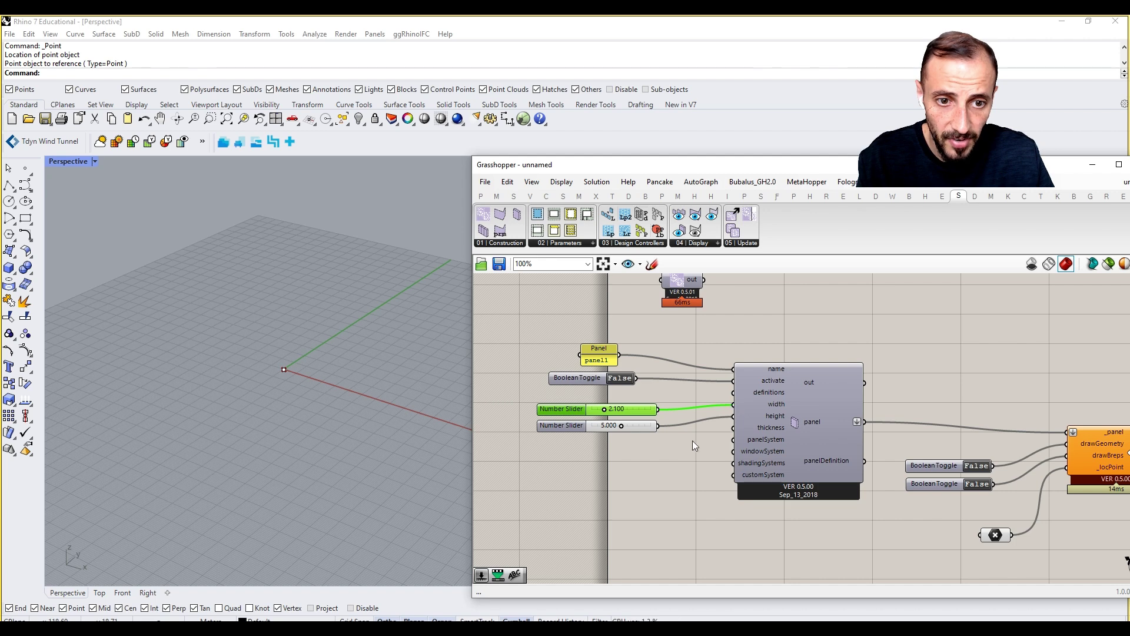
Step: Add a 0.50 number slider below the width and height sliders and connect it to the SystemsPanel's thickness input
{"action": "left_click", "coordinate": [675, 451]}
{"action": "left_click_drag", "start_coordinate": [640, 445], "coordinate": [630, 404]}
{"action": "double_click", "coordinate": [634, 452]}
{"action": "type", "text": "0"}
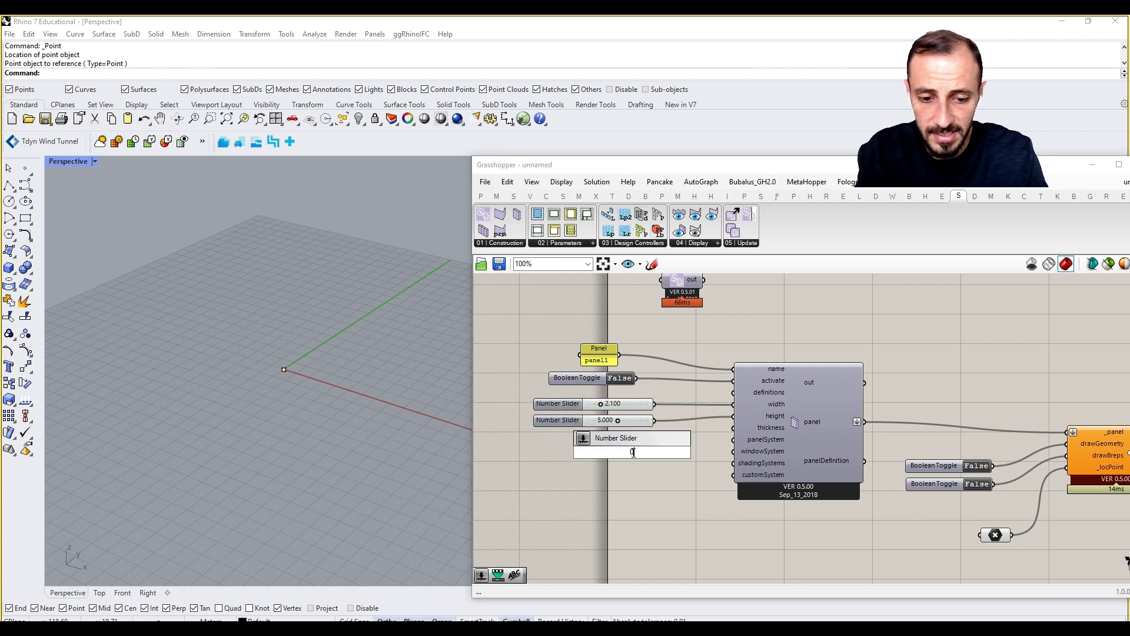
{"action": "key", "text": "Return"}
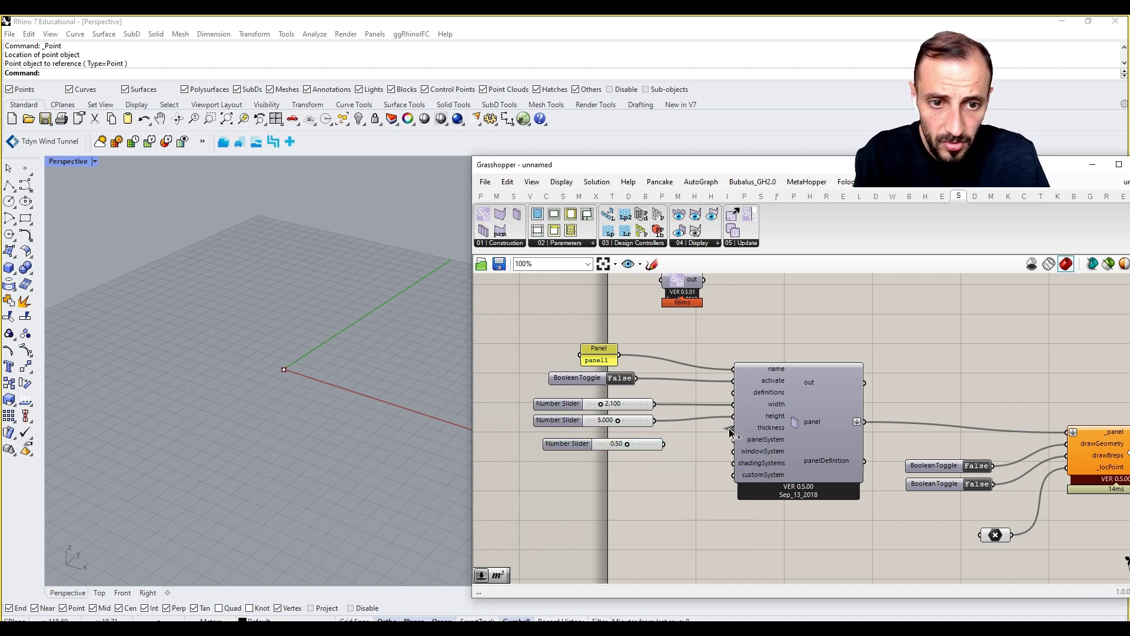
{"action": "left_click_drag", "start_coordinate": [648, 446], "coordinate": [743, 435]}
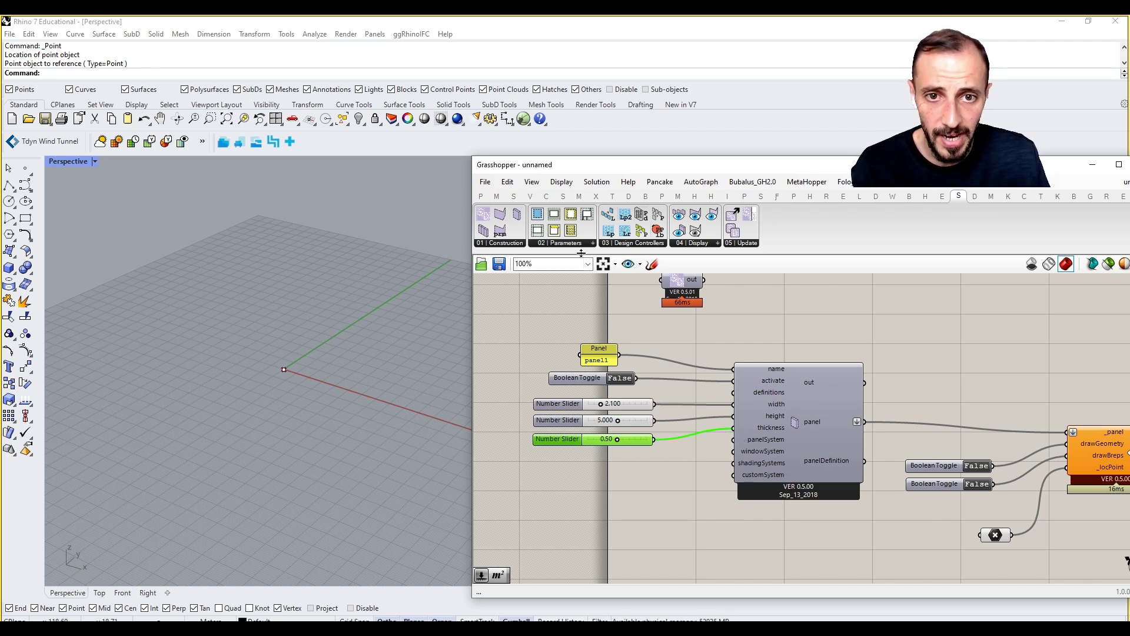
Step: Place a SkinDesigner_System-CurtainWall component below the number sliders and review its mullion inputs
{"action": "left_click", "coordinate": [557, 243]}
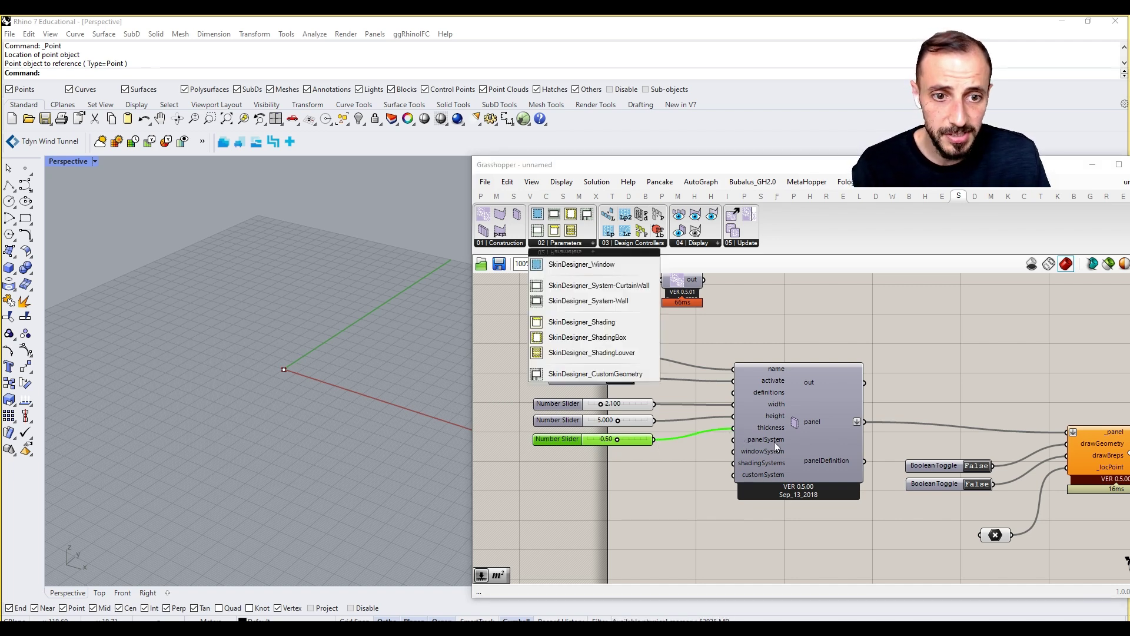
{"action": "mouse_move", "coordinate": [769, 437]}
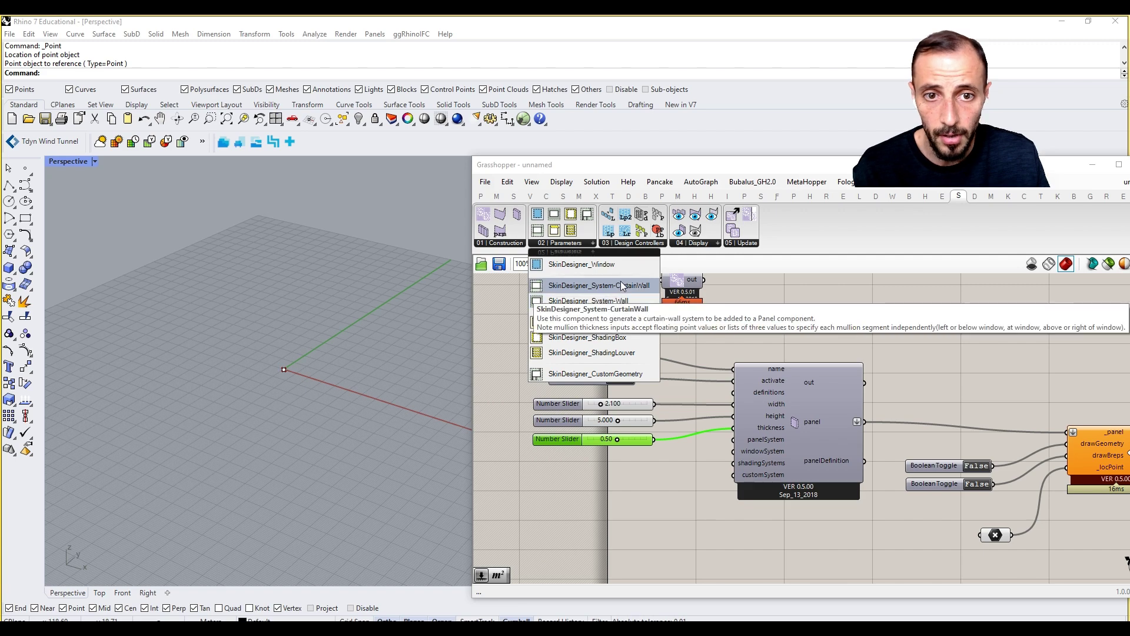
{"action": "left_click", "coordinate": [588, 301]}
{"action": "left_click", "coordinate": [638, 520]}
{"action": "right_click_drag", "start_coordinate": [644, 489], "coordinate": [655, 415]}
{"action": "left_click_drag", "start_coordinate": [655, 415], "coordinate": [670, 453]}
{"action": "right_click_drag", "start_coordinate": [670, 453], "coordinate": [678, 390]}
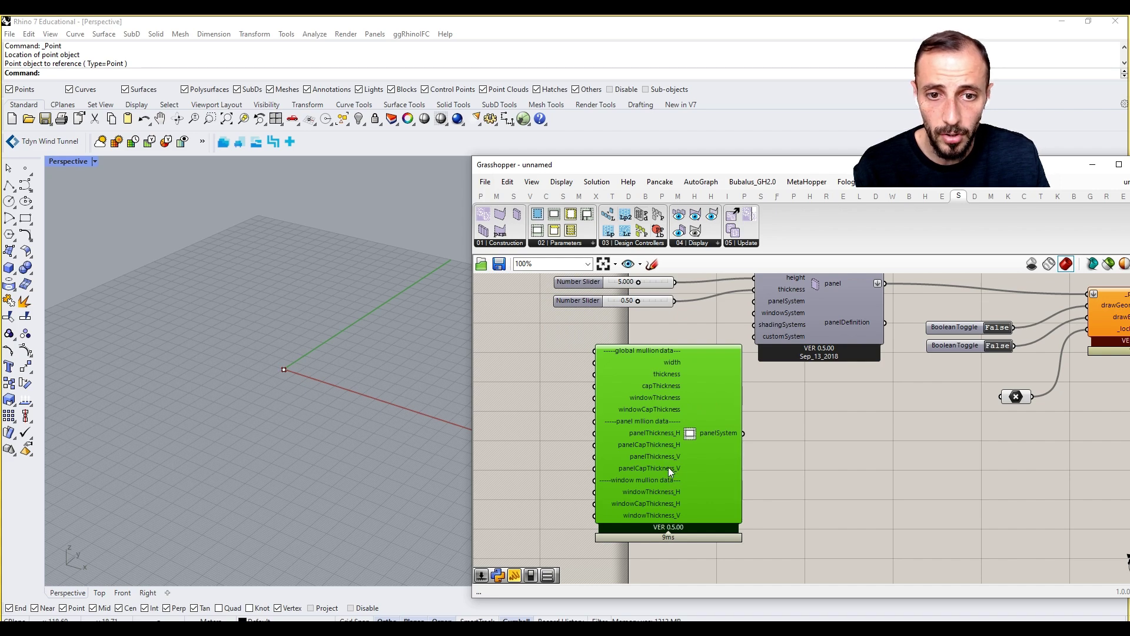
{"action": "mouse_move", "coordinate": [658, 421]}
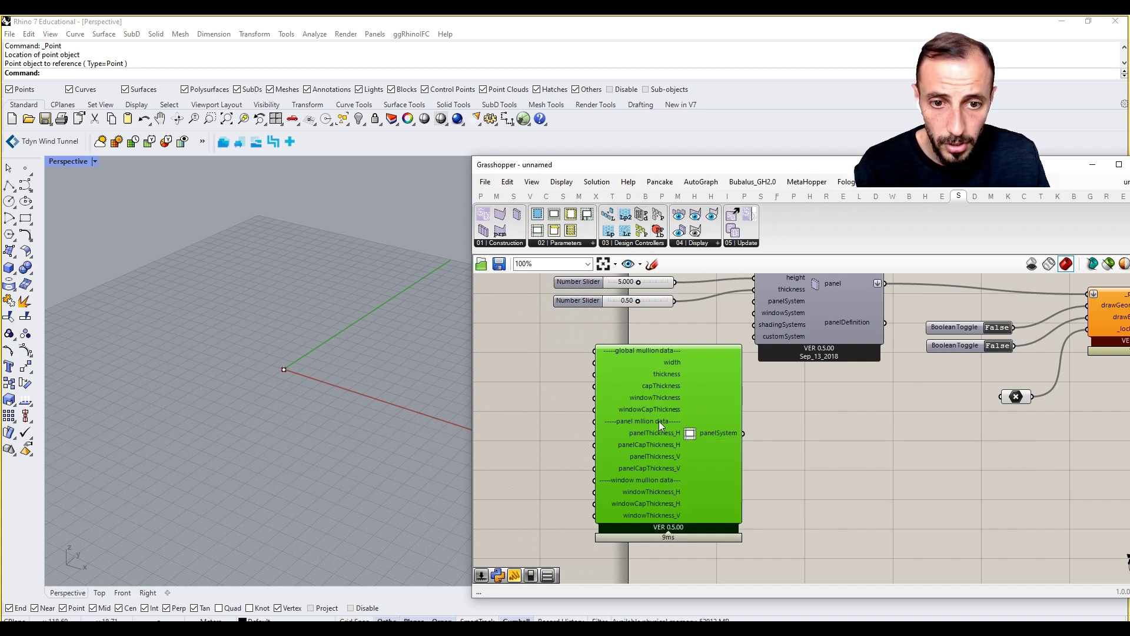
Step: Replace the curtain wall component with a SkinDesigner_System-Wall component placed below the number sliders
{"action": "left_click", "coordinate": [586, 243]}
{"action": "left_click_drag", "start_coordinate": [589, 300], "coordinate": [549, 381]}
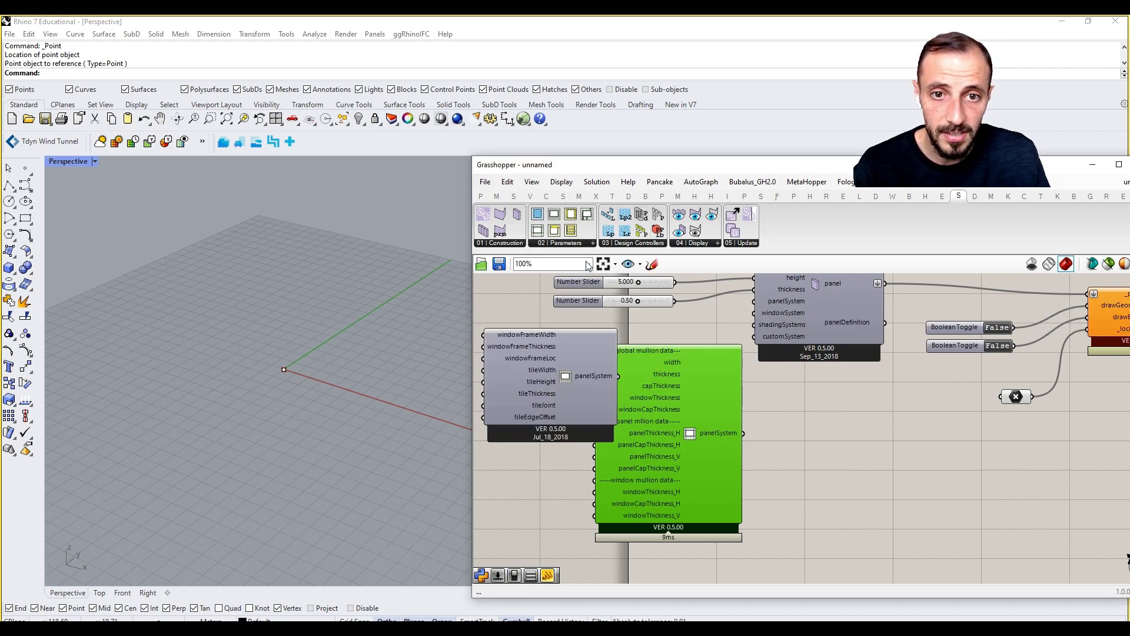
{"action": "left_click_drag", "start_coordinate": [677, 430], "coordinate": [694, 433]}
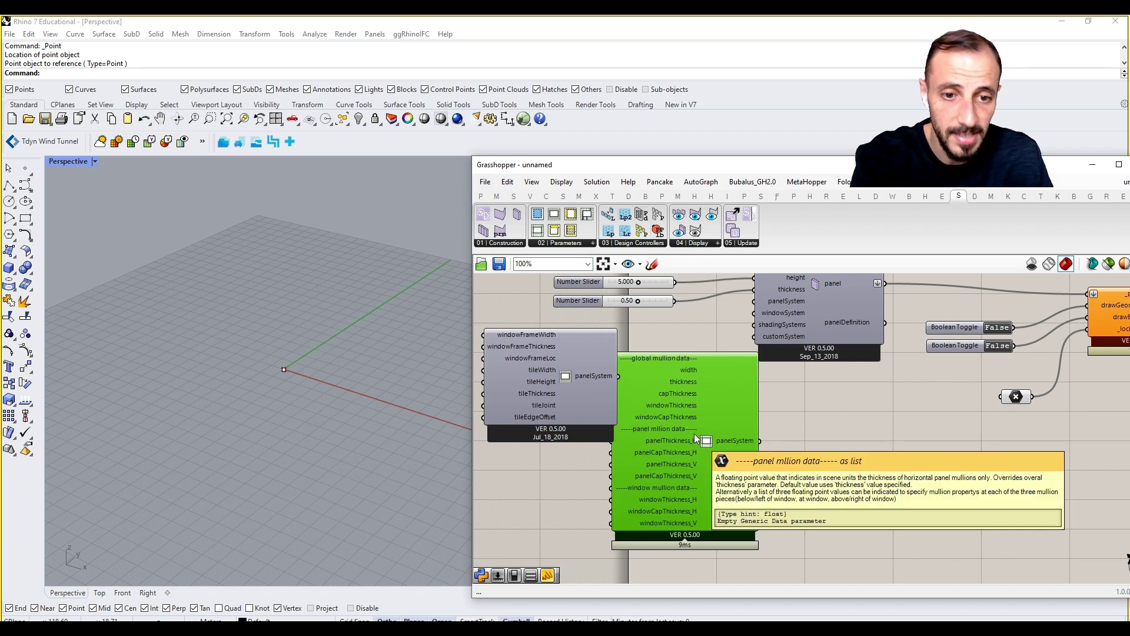
{"action": "key", "text": "Delete"}
{"action": "left_click_drag", "start_coordinate": [568, 406], "coordinate": [673, 400]}
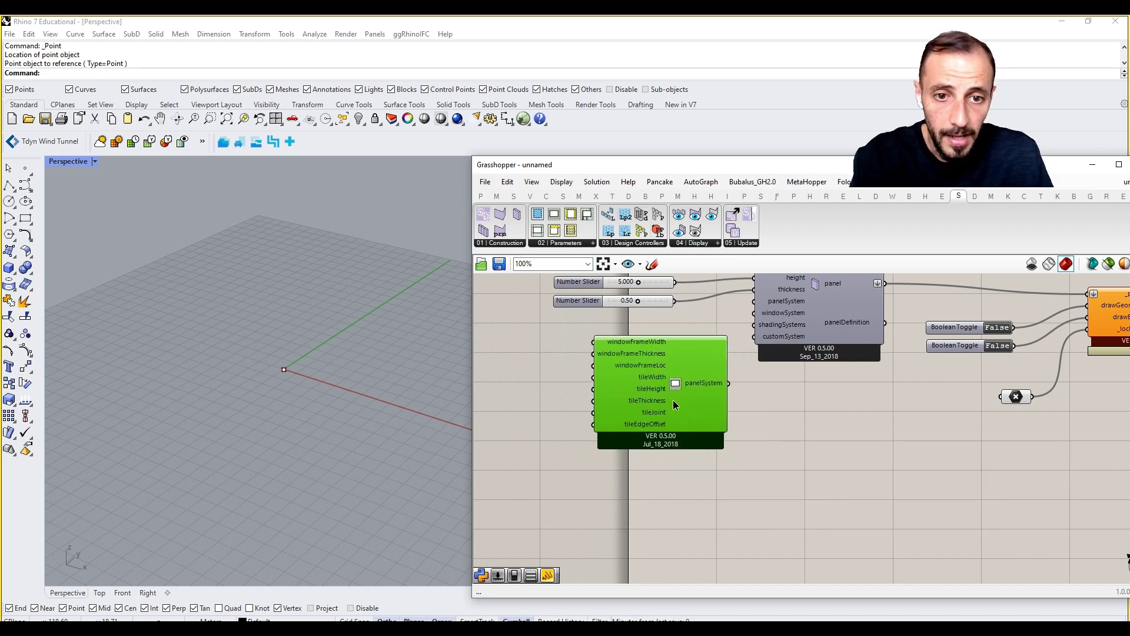
Step: Connect the System-Wall's panelSystem output to the SystemsPanel's panelSystem input
{"action": "scroll", "coordinate": [601, 392], "scroll_direction": "up", "scroll_amount": 2}
{"action": "right_click_drag", "start_coordinate": [711, 424], "coordinate": [709, 429]}
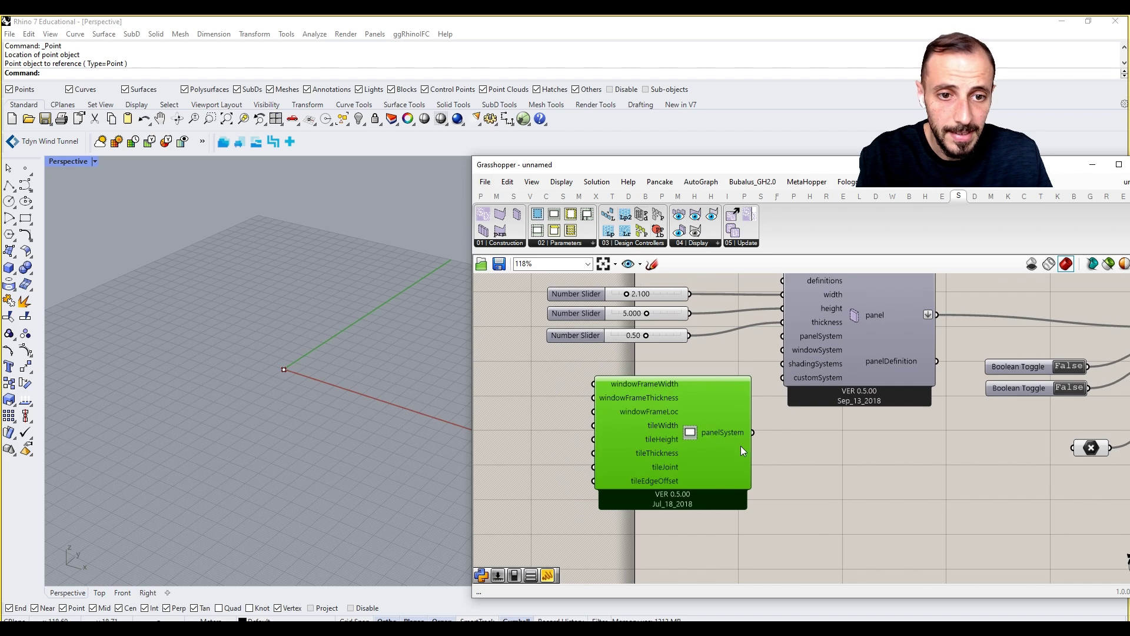
{"action": "left_click_drag", "start_coordinate": [777, 367], "coordinate": [789, 337]}
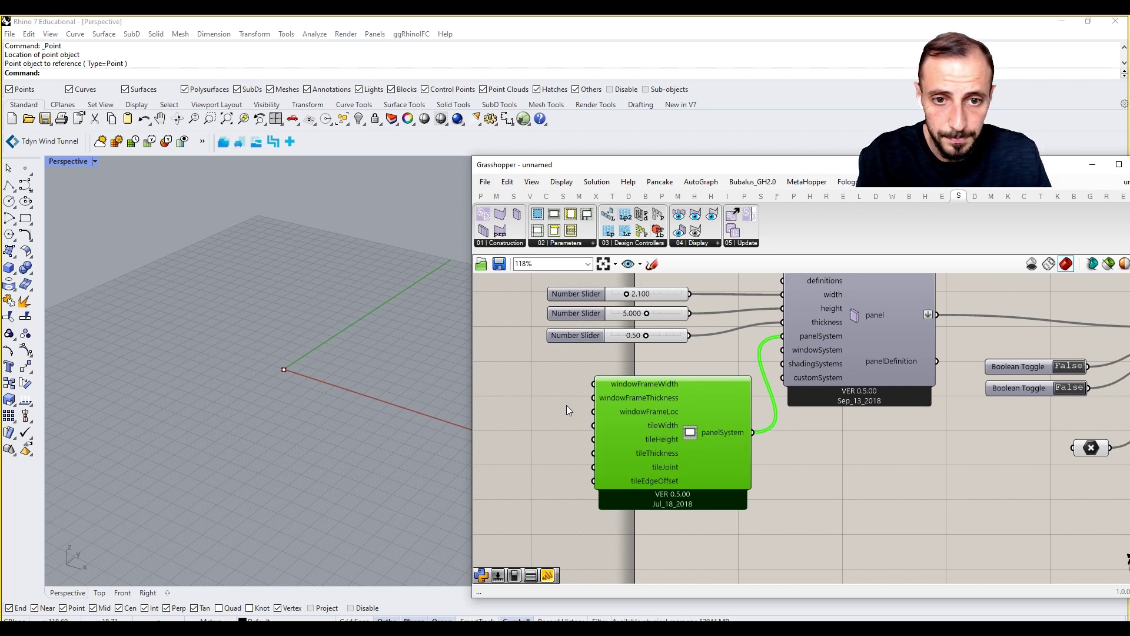
{"action": "left_click", "coordinate": [545, 404]}
Step: Switch the PanelViewer's drawBreps toggle and the SystemsPanel's activate toggle to True
{"action": "right_click_drag", "start_coordinate": [1095, 434], "coordinate": [912, 475]}
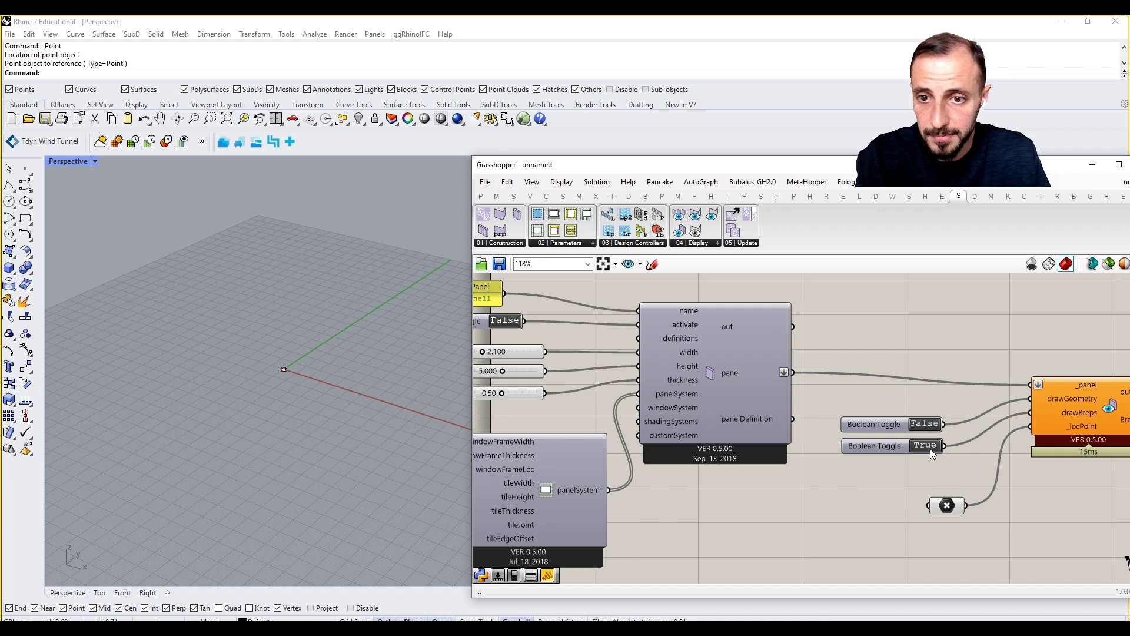
{"action": "right_click_drag", "start_coordinate": [1036, 468], "coordinate": [941, 466]}
{"action": "mouse_move", "coordinate": [1047, 375]}
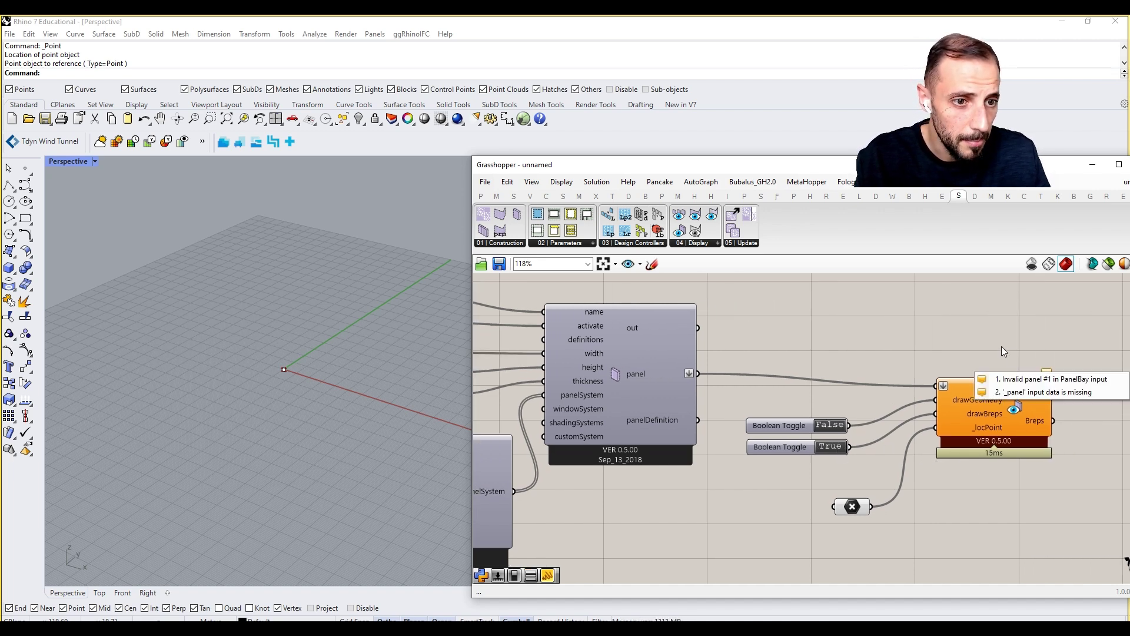
{"action": "right_click_drag", "start_coordinate": [485, 310], "coordinate": [646, 330]}
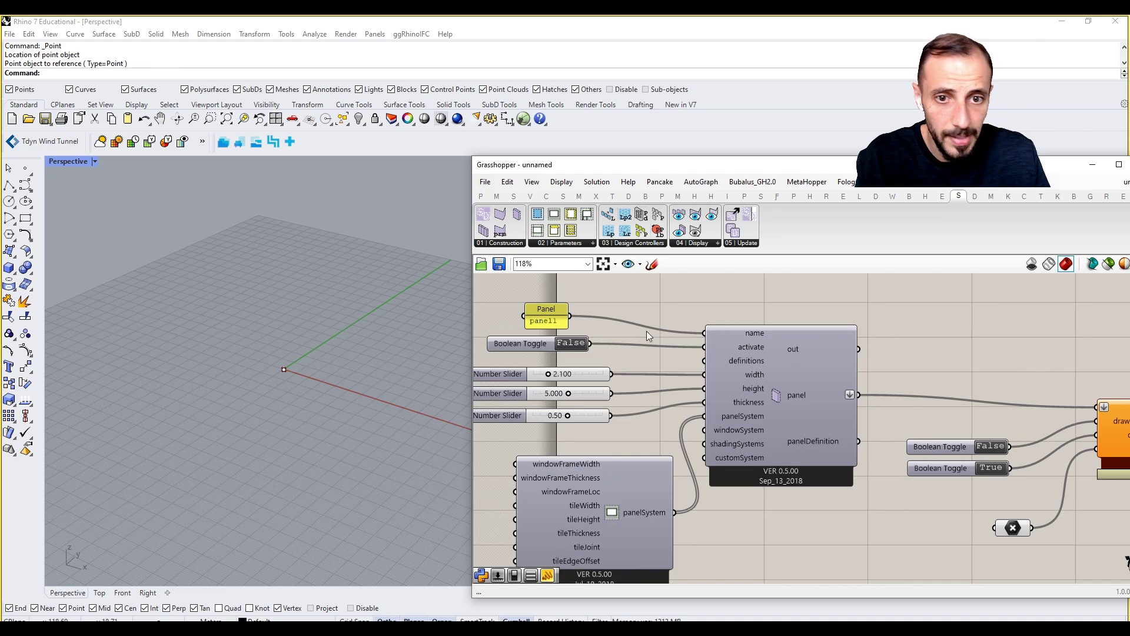
{"action": "double_click", "coordinate": [573, 343]}
{"action": "right_click_drag", "start_coordinate": [975, 408], "coordinate": [804, 419]}
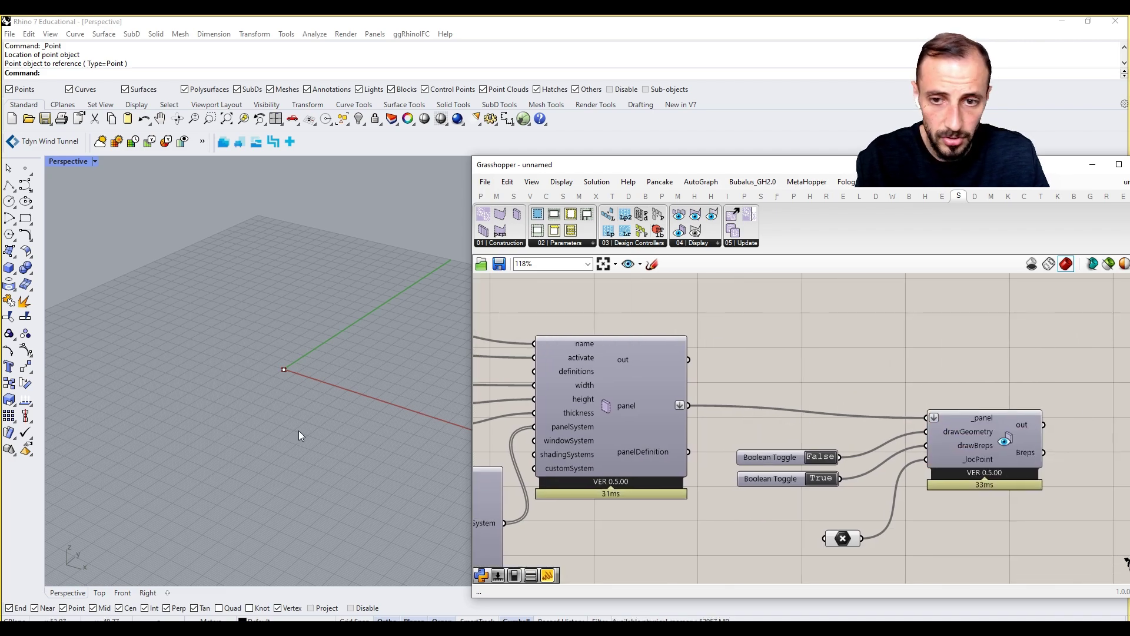
{"action": "right_click_drag", "start_coordinate": [316, 440], "coordinate": [323, 430]}
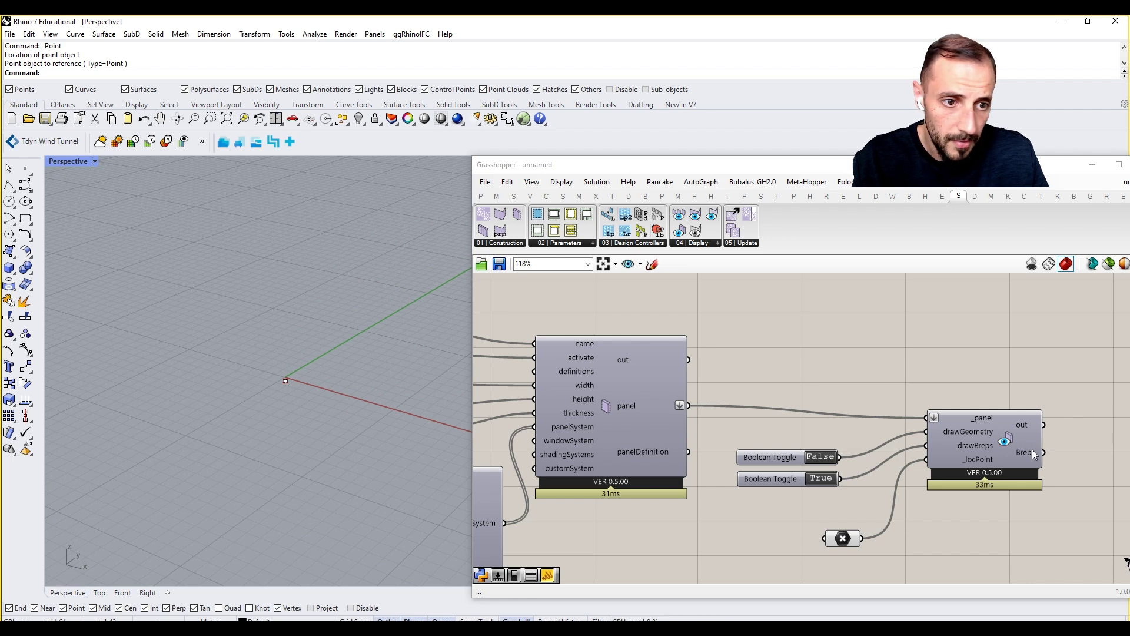
Step: Place a Brep parameter beside the PanelViewer and connect the PanelViewer's Breps output to it
{"action": "mouse_move", "coordinate": [1031, 454]}
{"action": "right_click_drag", "start_coordinate": [1103, 431], "coordinate": [981, 416]}
{"action": "double_click", "coordinate": [981, 411]}
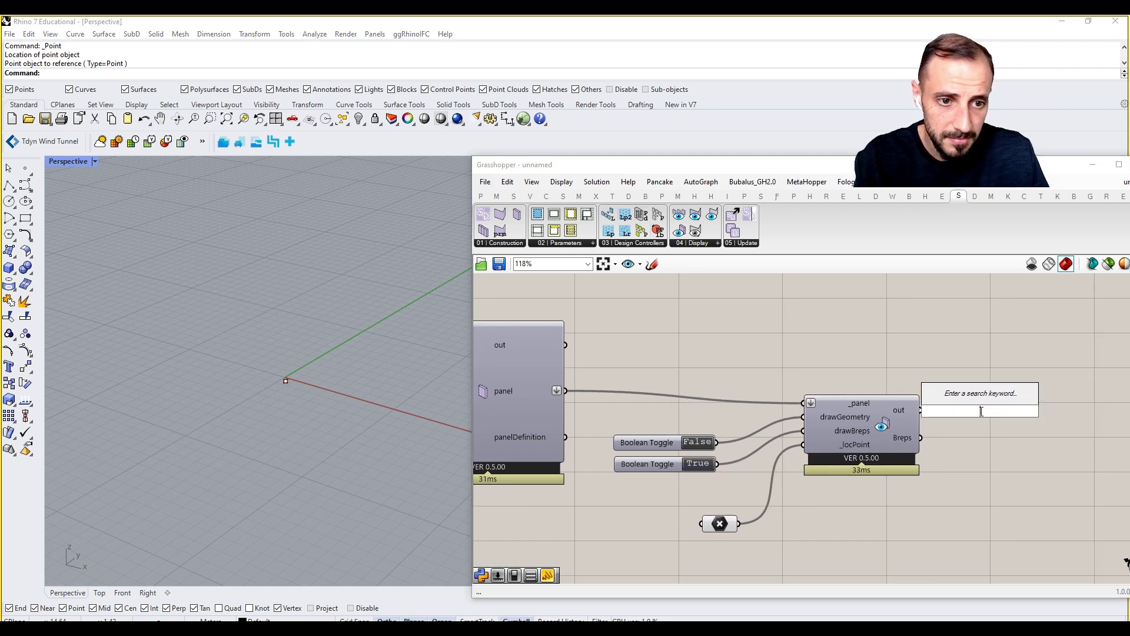
{"action": "type", "text": "brep"}
{"action": "key", "text": "Return"}
{"action": "left_click_drag", "start_coordinate": [921, 438], "coordinate": [953, 415]}
{"action": "left_click", "coordinate": [979, 411]}
{"action": "left_click", "coordinate": [941, 418]}
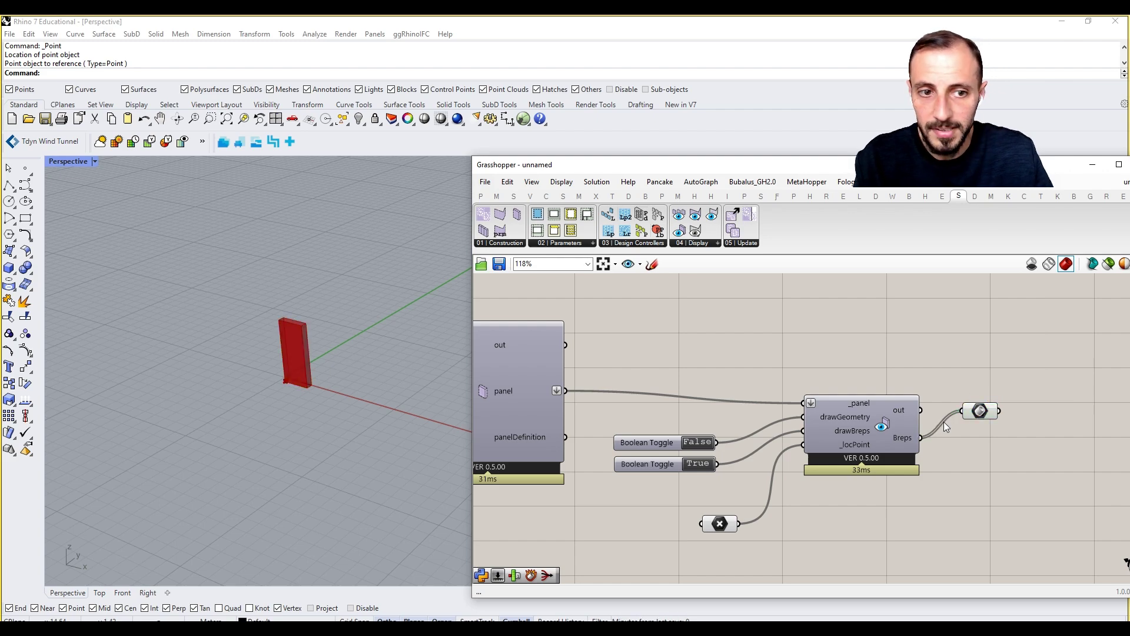
Step: Set the Rhino document's grid line count to 10 for all viewports
{"action": "mouse_move", "coordinate": [323, 365]}
{"action": "right_mouse_down"}
{"action": "mouse_move", "coordinate": [303, 355]}
{"action": "mouse_move", "coordinate": [306, 364]}
{"action": "mouse_move", "coordinate": [324, 324]}
{"action": "mouse_move", "coordinate": [332, 411]}
{"action": "mouse_move", "coordinate": [328, 382]}
{"action": "right_mouse_up"}
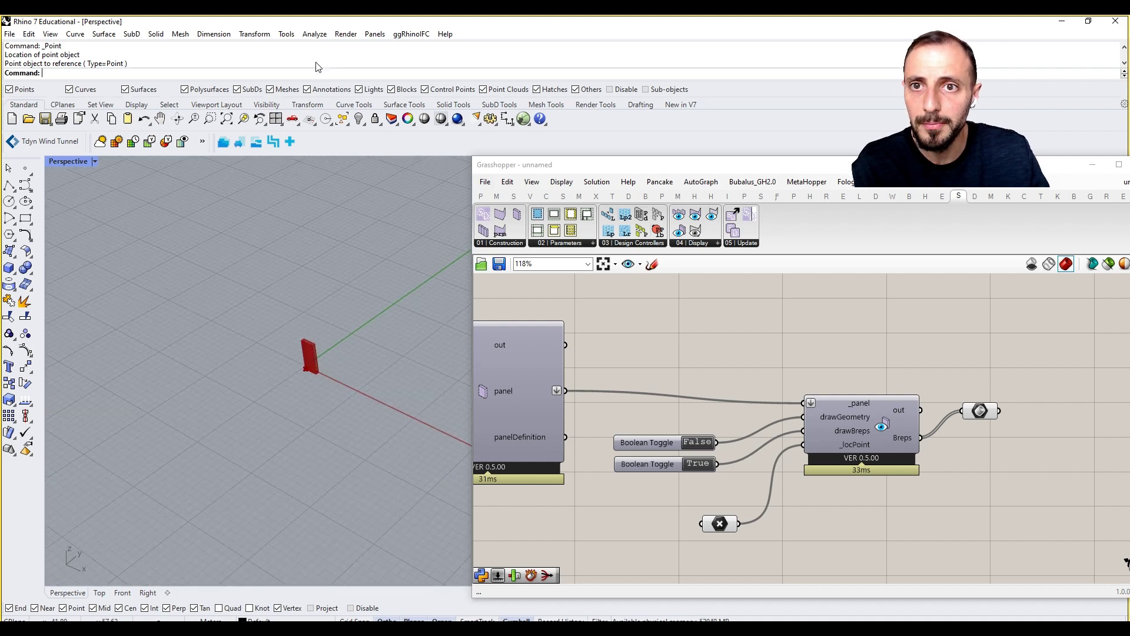
{"action": "left_click", "coordinate": [286, 33]}
{"action": "left_click", "coordinate": [324, 342]}
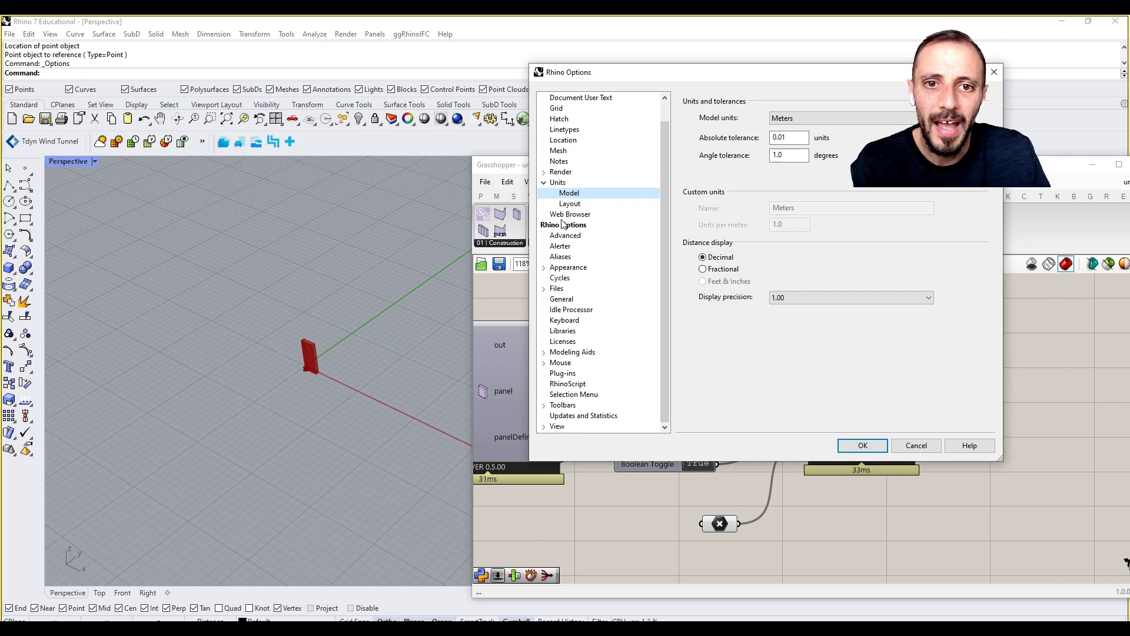
{"action": "scroll", "coordinate": [568, 212], "scroll_direction": "up", "scroll_amount": 1}
{"action": "left_click", "coordinate": [556, 129]}
{"action": "double_click", "coordinate": [811, 163]}
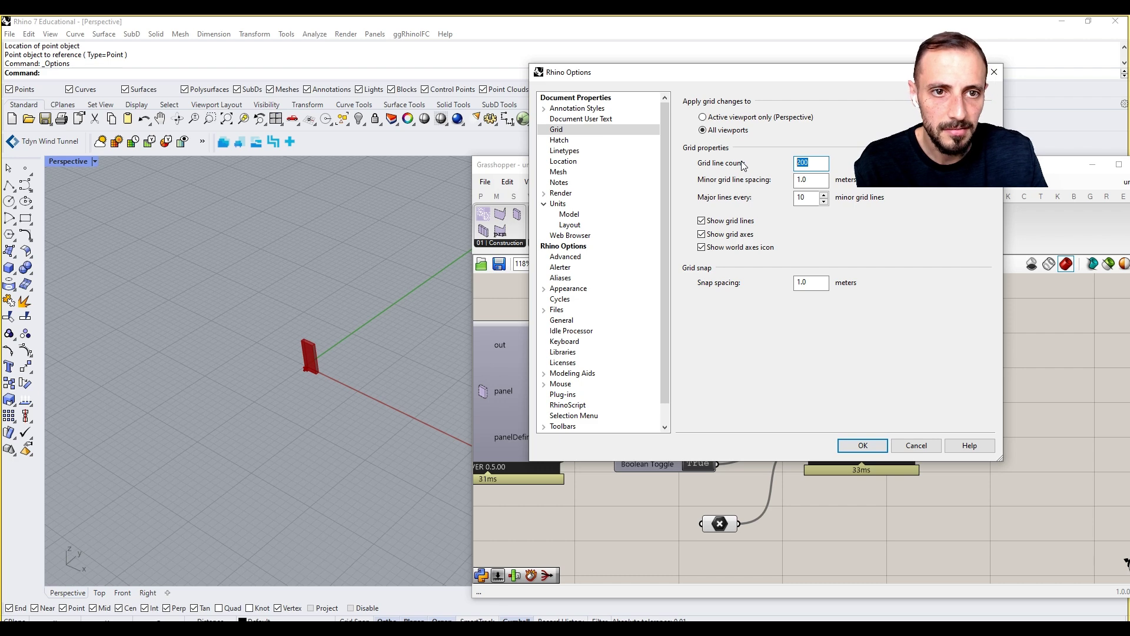
{"action": "type", "text": "50"}
{"action": "key", "text": "Tab"}
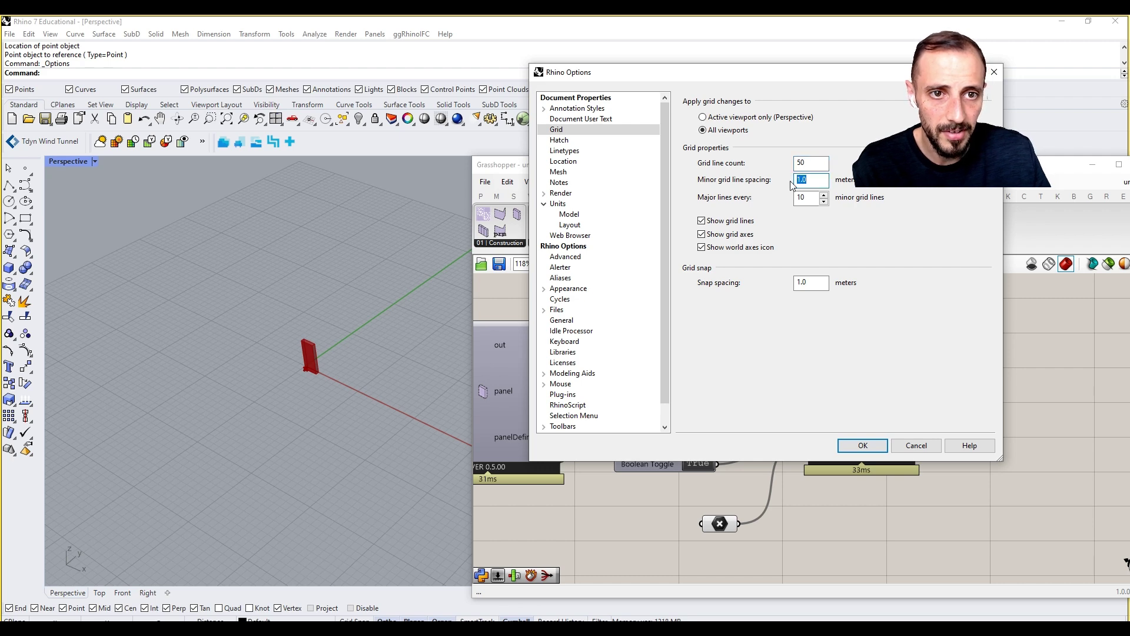
{"action": "double_click", "coordinate": [811, 163]}
{"action": "type", "text": "10"}
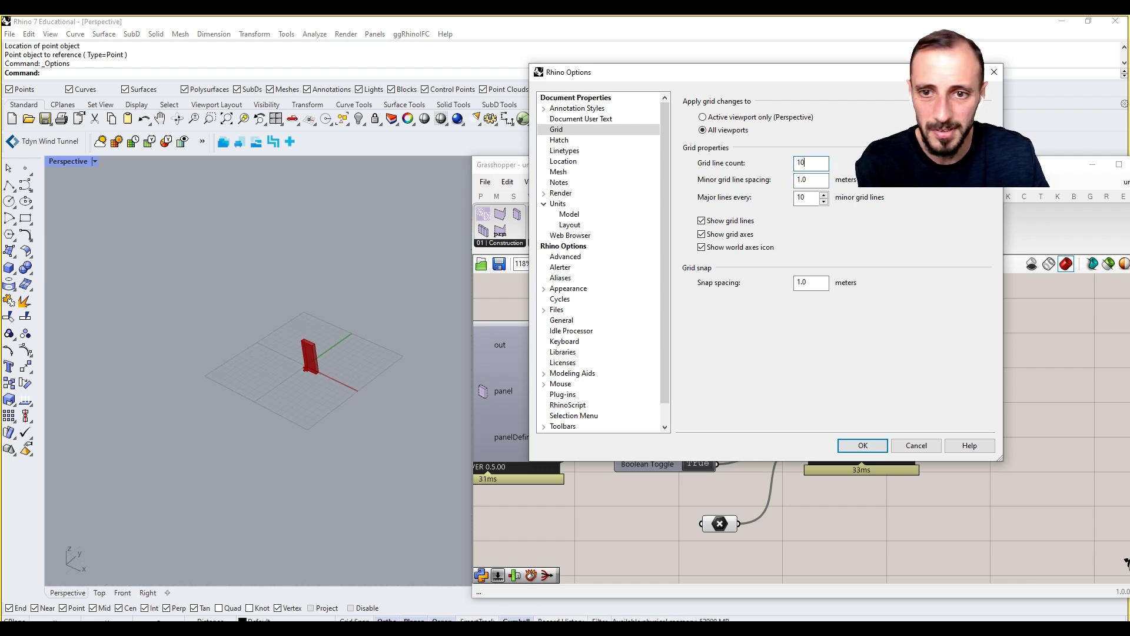
{"action": "left_click", "coordinate": [863, 445]}
Step: Adjust the panel's size sliders to a width of 2.028, a height of 5.289 and a thickness of 0.54
{"action": "scroll", "coordinate": [299, 365], "scroll_direction": "up", "scroll_amount": 3}
{"action": "right_click_drag", "start_coordinate": [653, 439], "coordinate": [759, 418]}
{"action": "scroll", "coordinate": [759, 418], "scroll_direction": "down", "scroll_amount": 5}
{"action": "scroll", "coordinate": [782, 402], "scroll_direction": "up", "scroll_amount": 6}
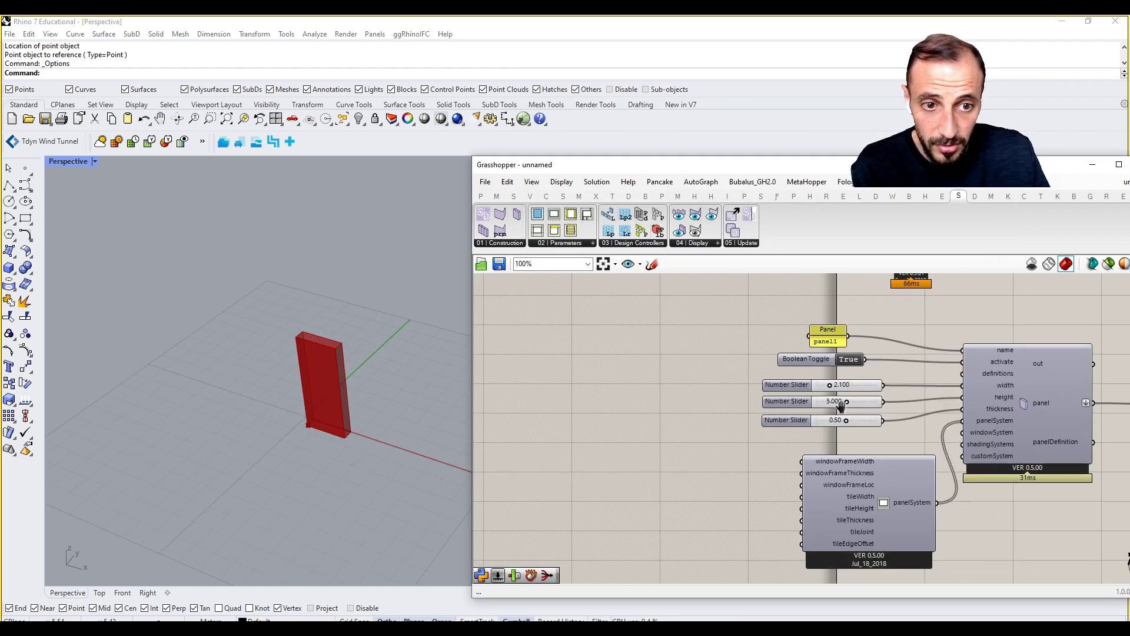
{"action": "left_click_drag", "start_coordinate": [821, 425], "coordinate": [801, 378]}
{"action": "scroll", "coordinate": [824, 389], "scroll_direction": "down", "scroll_amount": 3}
{"action": "right_click_drag", "start_coordinate": [961, 419], "coordinate": [807, 435]}
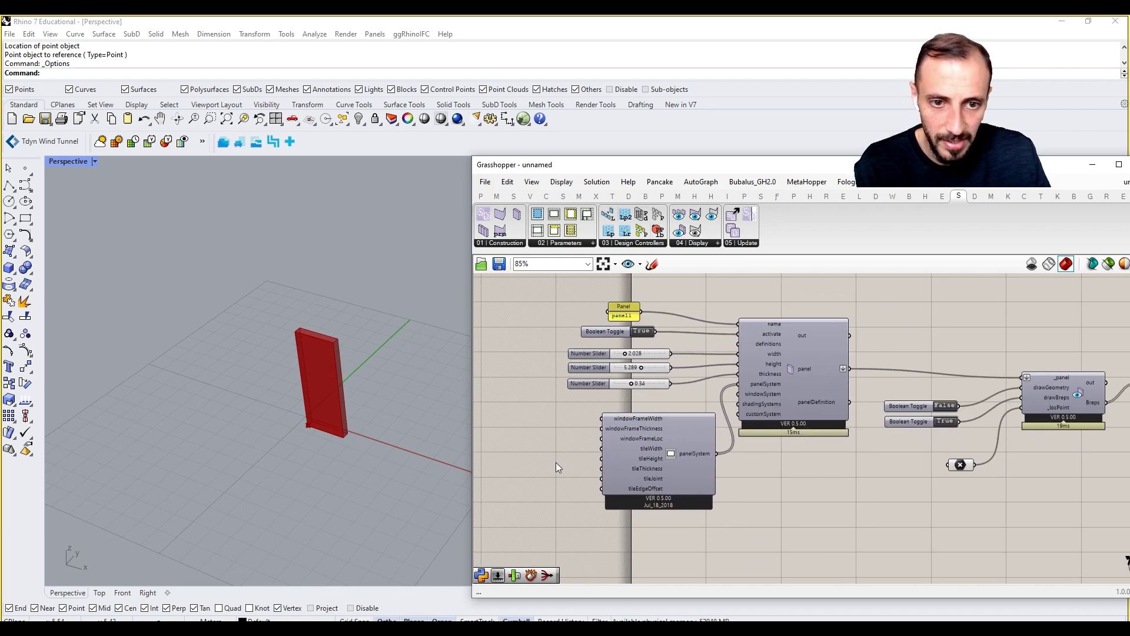
Step: Switch the PanelViewer's drawGeometry toggle to True and uncover Rhino's layer list to check the SKIN_DESIGNER layers
{"action": "right_click_drag", "start_coordinate": [624, 456], "coordinate": [522, 458]}
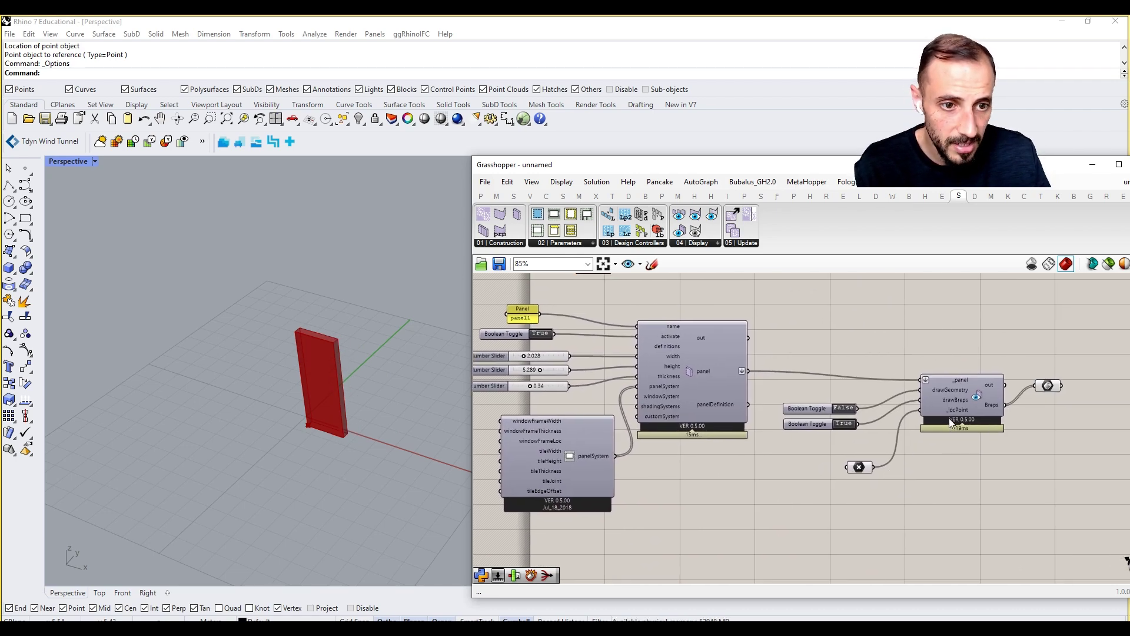
{"action": "scroll", "coordinate": [895, 404], "scroll_direction": "up", "scroll_amount": 3}
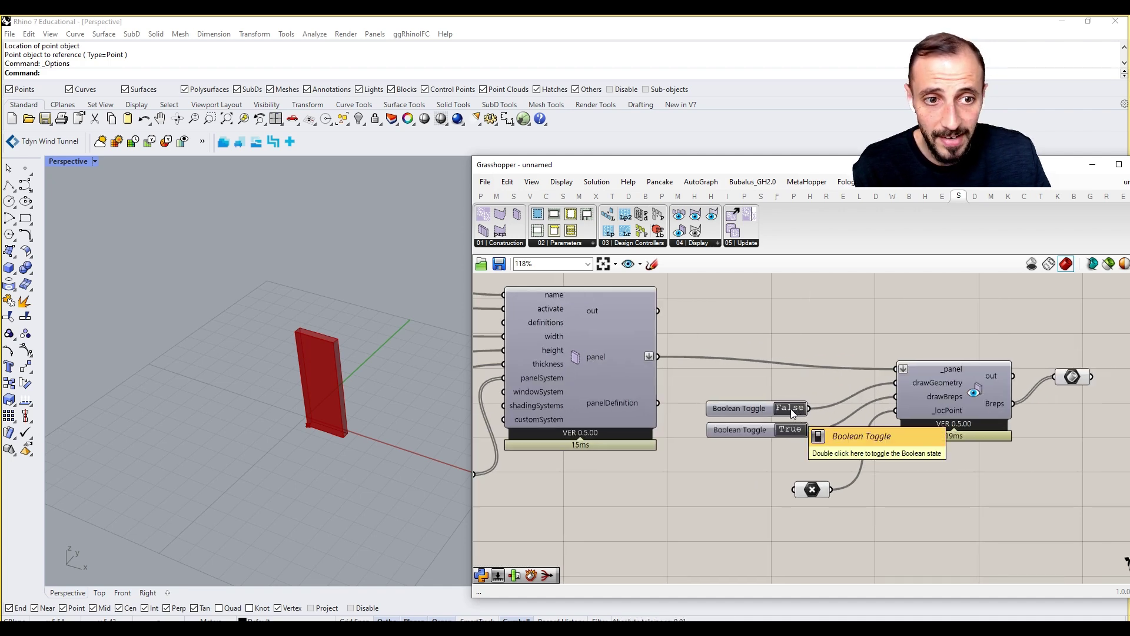
{"action": "double_click", "coordinate": [790, 409]}
{"action": "left_click_drag", "start_coordinate": [720, 173], "coordinate": [742, 379]}
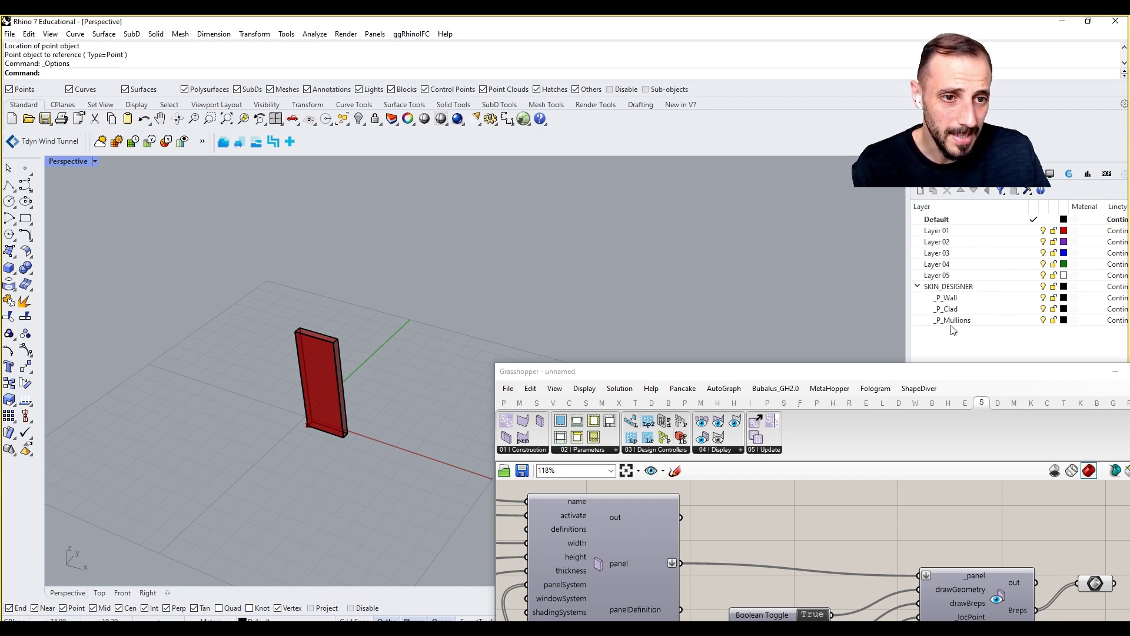
{"action": "left_click_drag", "start_coordinate": [931, 378], "coordinate": [895, 375]}
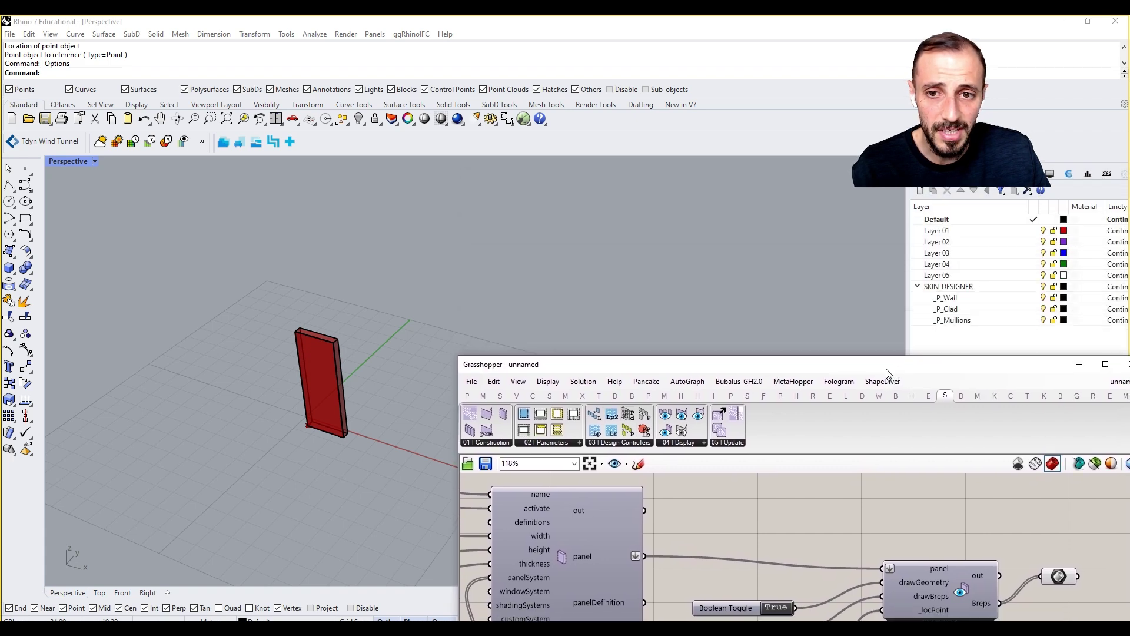
Step: Inspect the geometry drawn in the Rhino viewport by selecting the panel's overlapping polysurfaces
{"action": "left_click", "coordinate": [331, 363]}
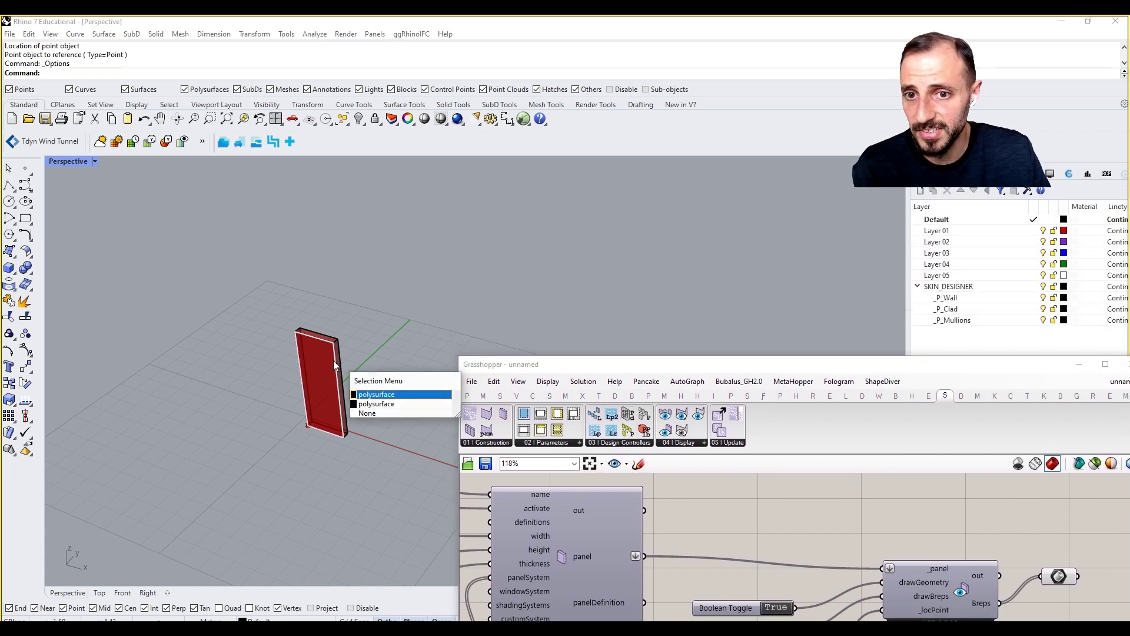
{"action": "left_click", "coordinate": [379, 406]}
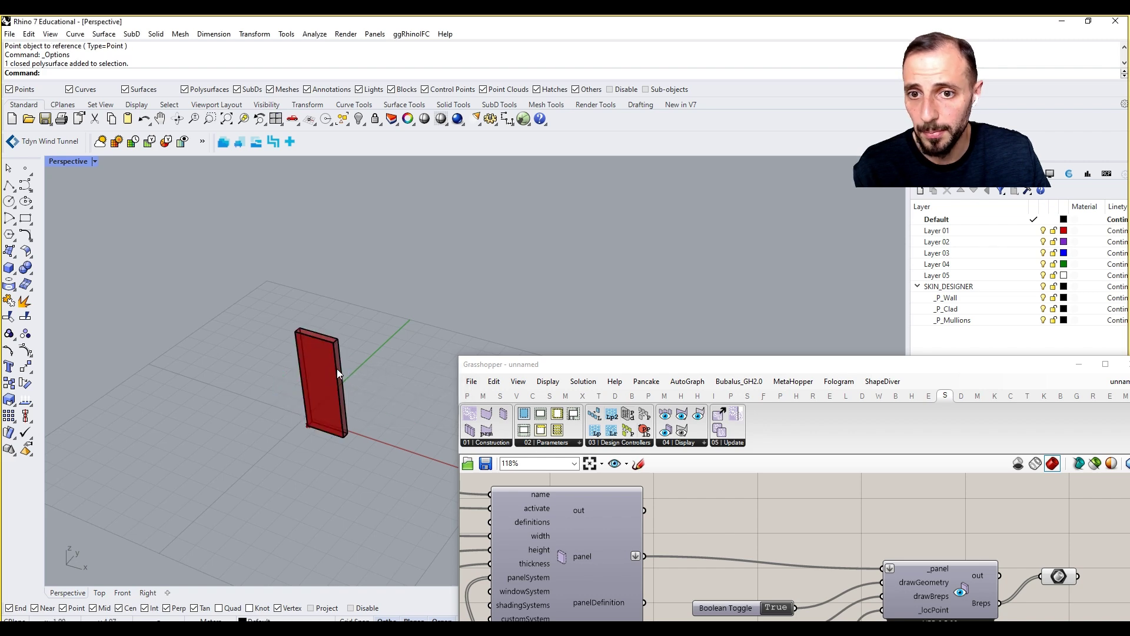
{"action": "left_click", "coordinate": [337, 368]}
{"action": "left_click", "coordinate": [367, 410]}
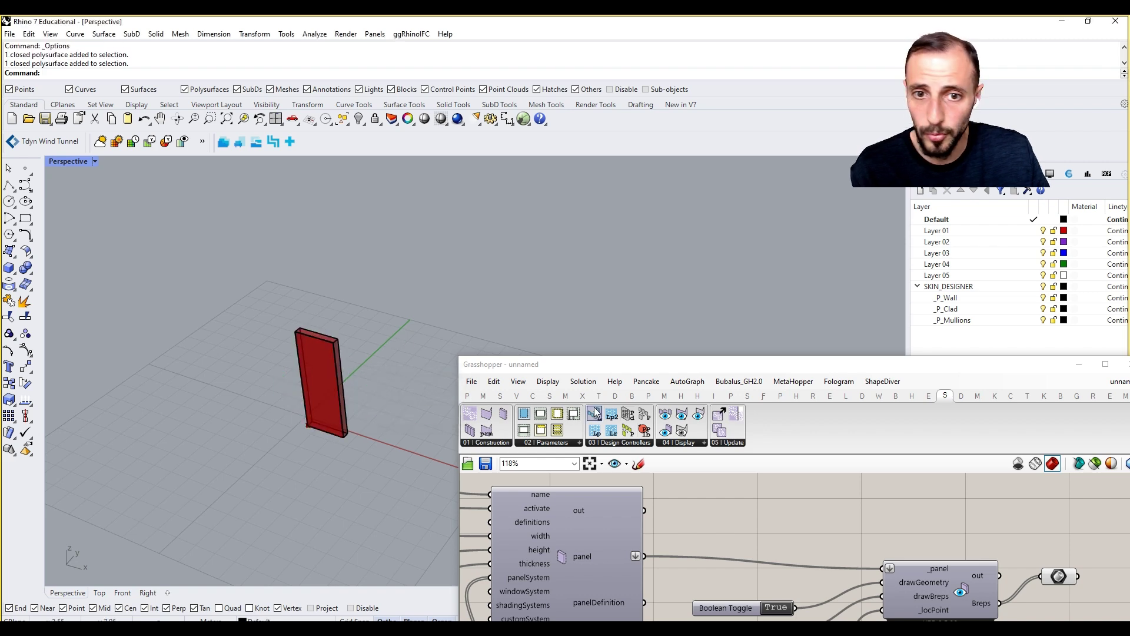
Step: Switch the PanelViewer's drawGeometry toggle back to False and move the Grasshopper window back up over the Rhino viewport
{"action": "left_click_drag", "start_coordinate": [598, 371], "coordinate": [579, 217]}
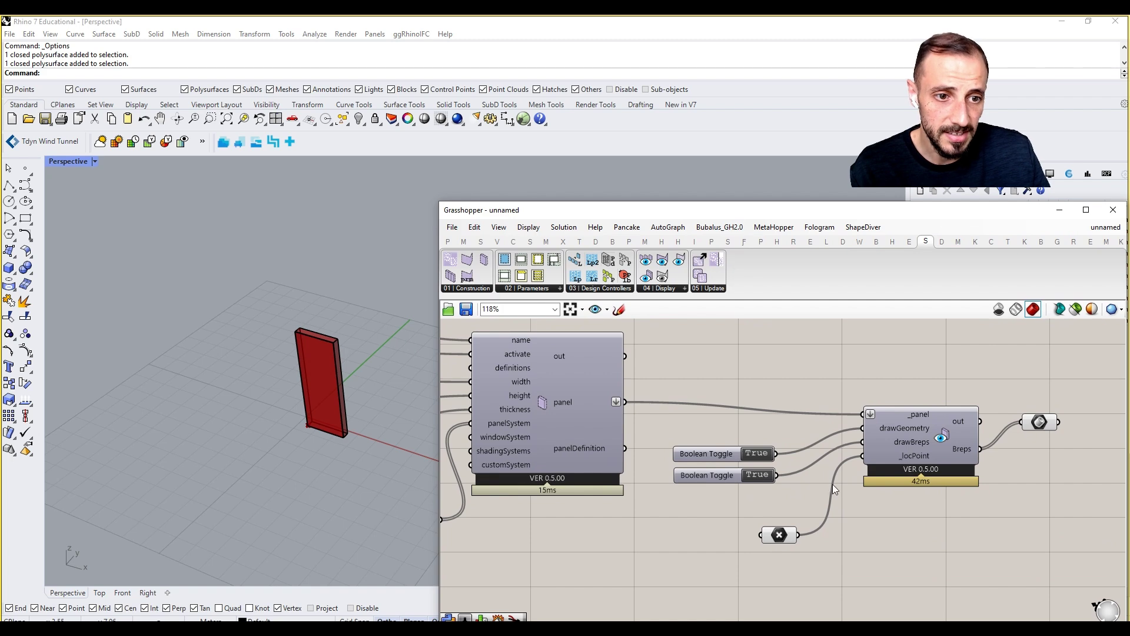
{"action": "double_click", "coordinate": [758, 453]}
{"action": "left_click_drag", "start_coordinate": [771, 206], "coordinate": [774, 160]}
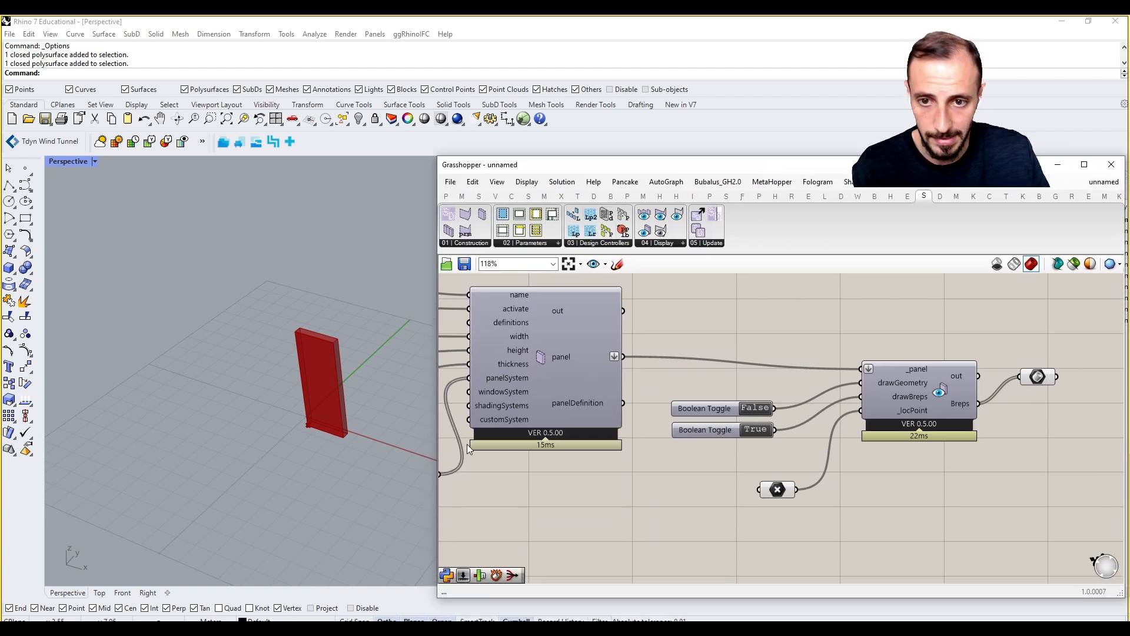
{"action": "scroll", "coordinate": [816, 447], "scroll_direction": "down", "scroll_amount": 3}
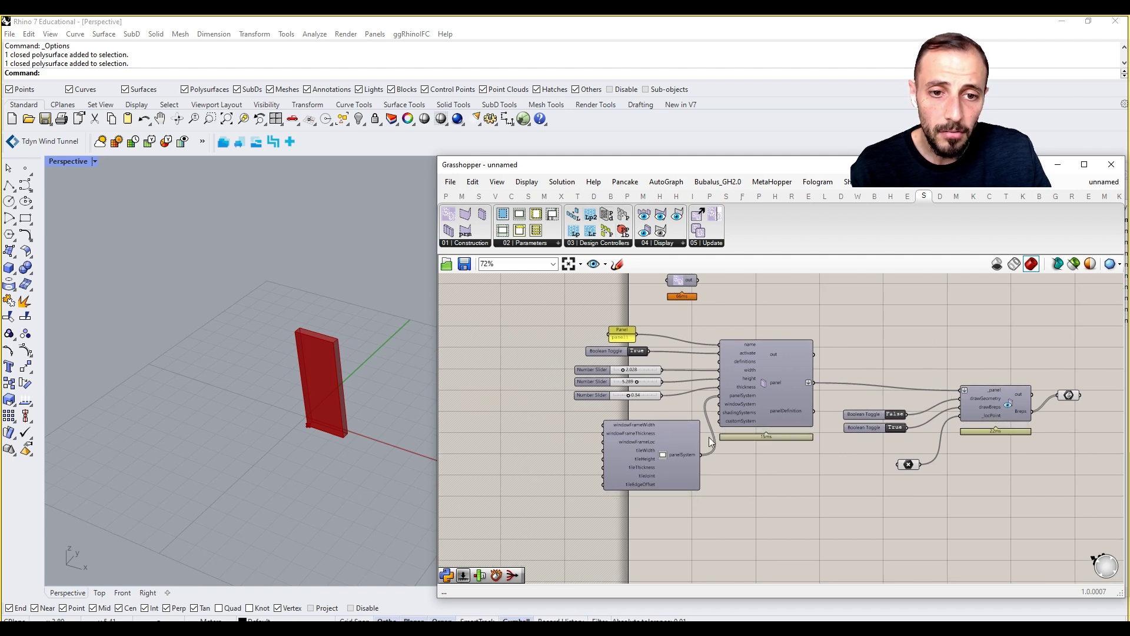